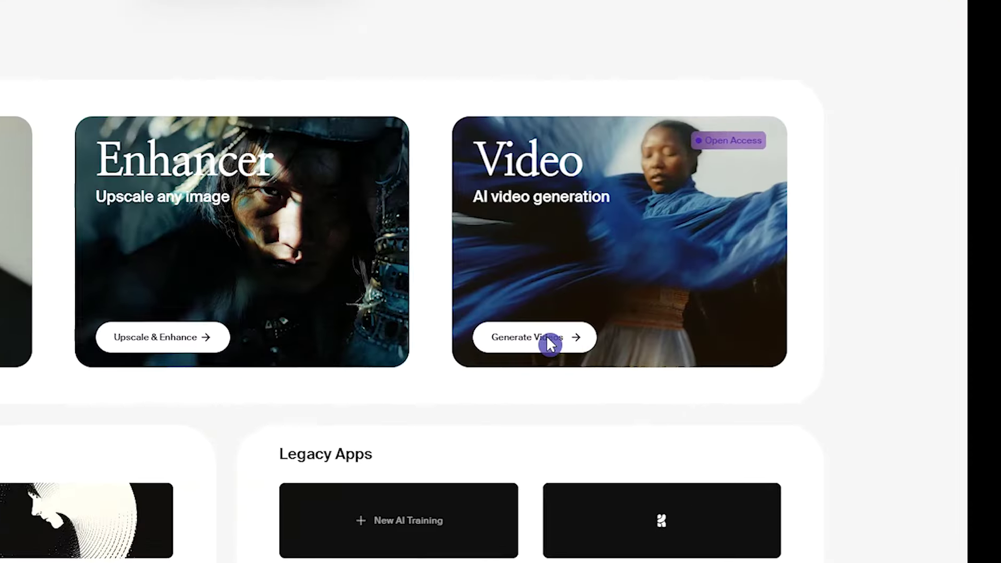
- In Generate Video, raise the clip duration from 3 to 10 seconds
left_click(547, 336)
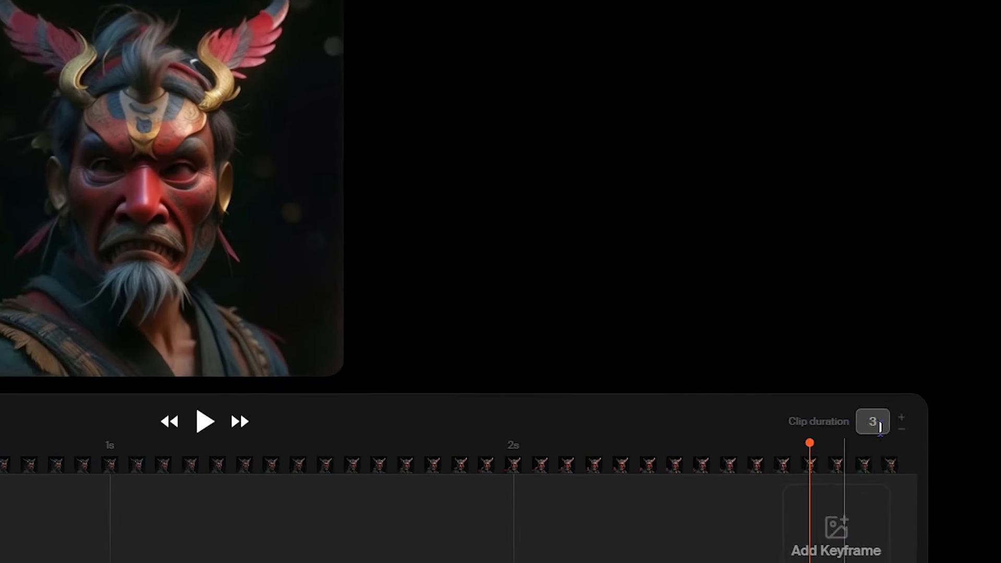
left_click(963, 373)
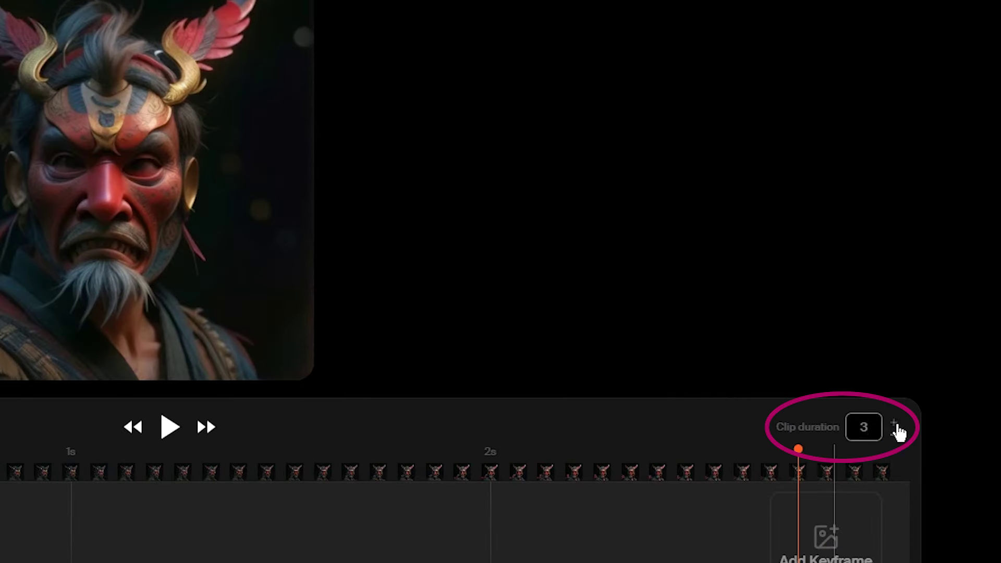
left_click(896, 426)
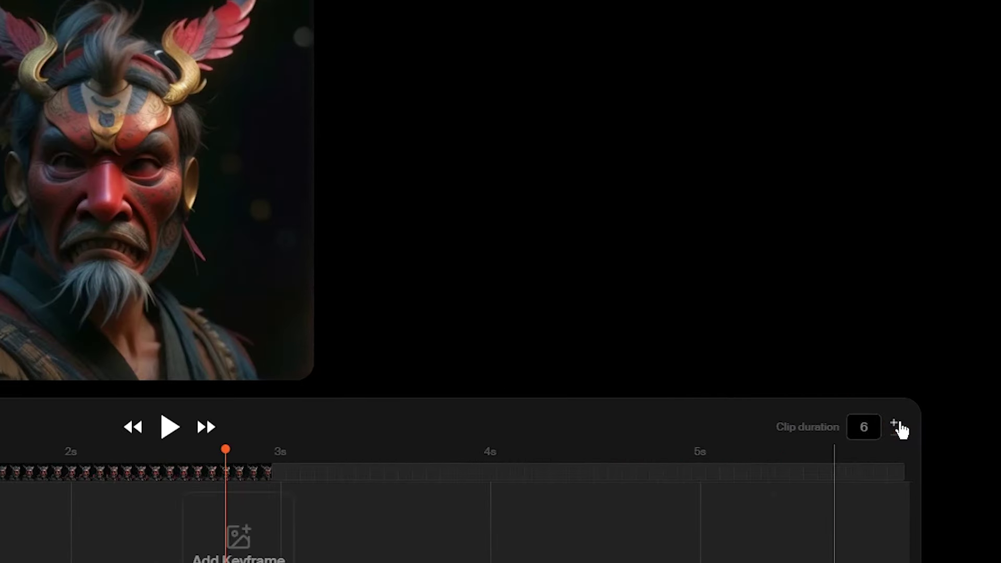
left_click(897, 427)
left_click(897, 427)
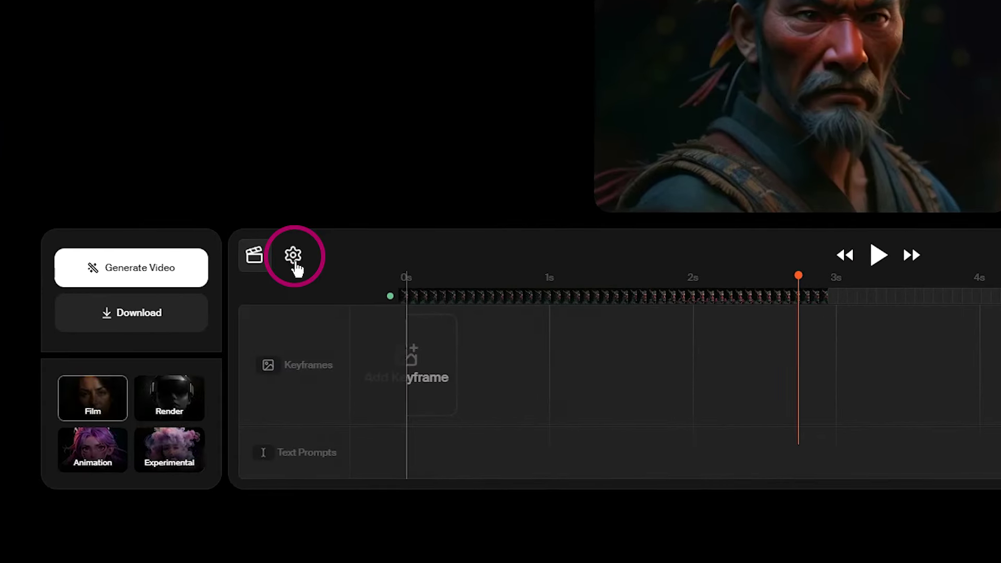
- Set the video to 16:9 aspect ratio and 60% motion intensity, and toggle Loop video
left_click(295, 261)
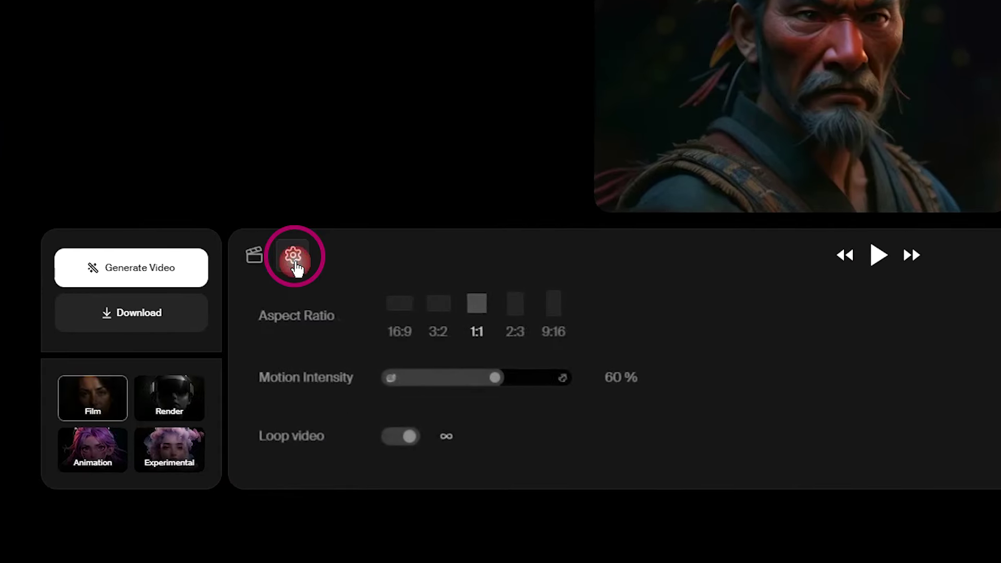
left_click(581, 319)
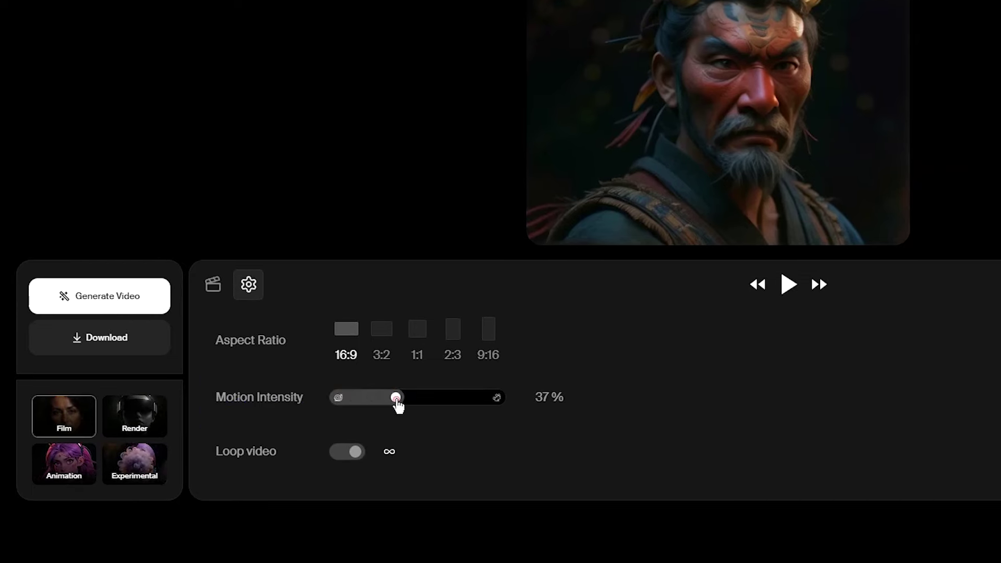
left_click(434, 397)
left_click(352, 452)
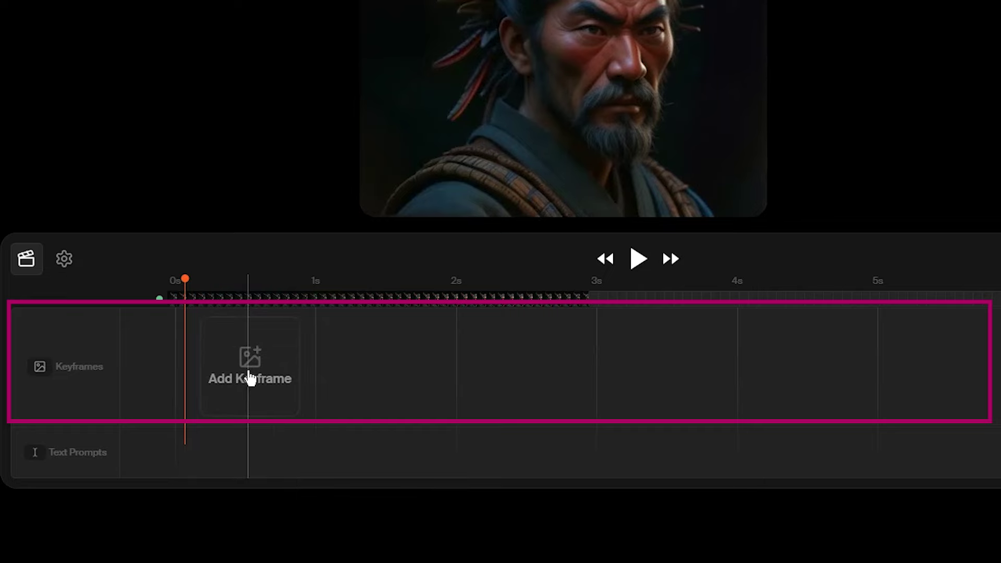
- Generate a keyframe image from the prompt 'beautiful girl with blue hair'
left_click(250, 376)
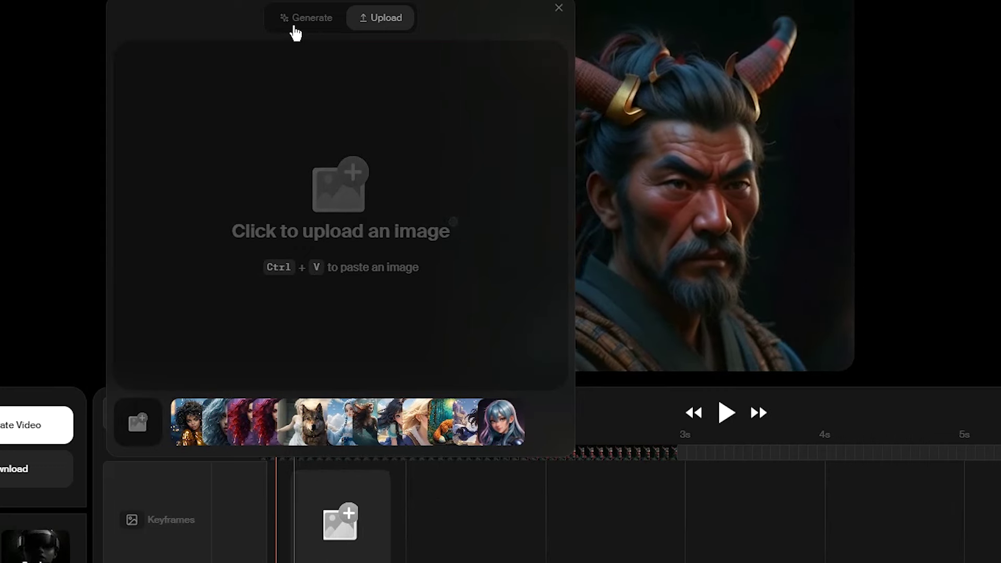
left_click(301, 83)
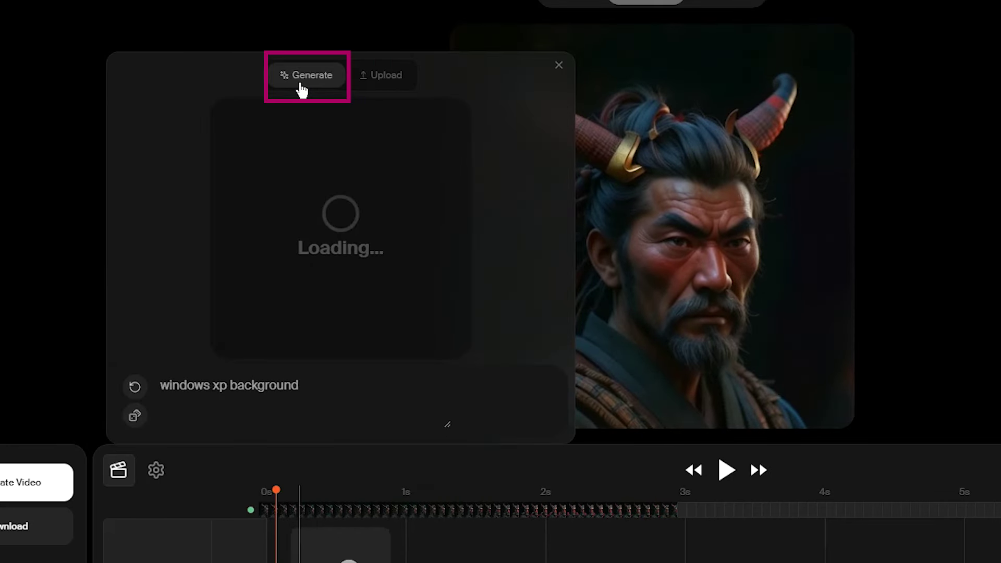
triple_click(326, 328)
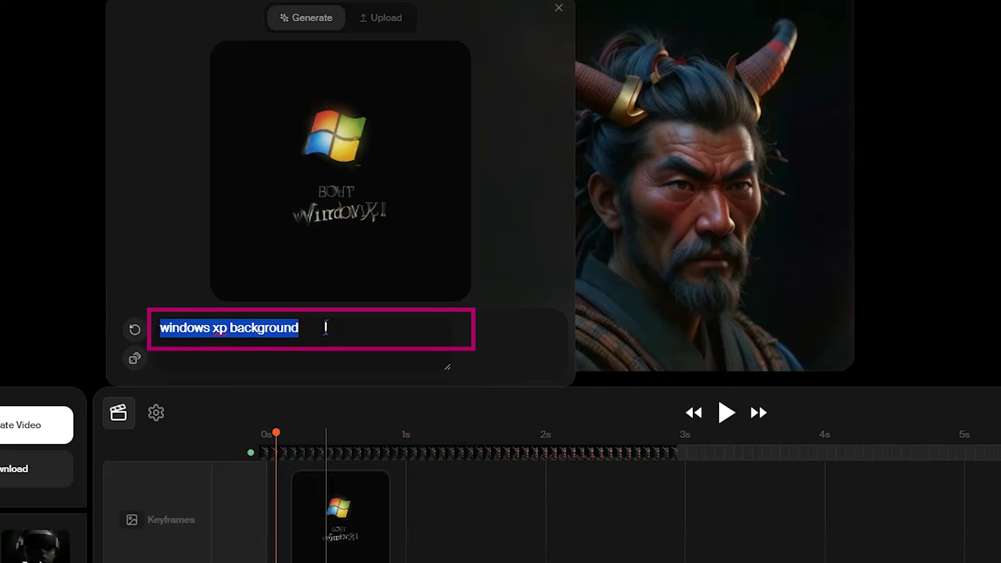
key("BackSpace")
type("beautiful girl with ")
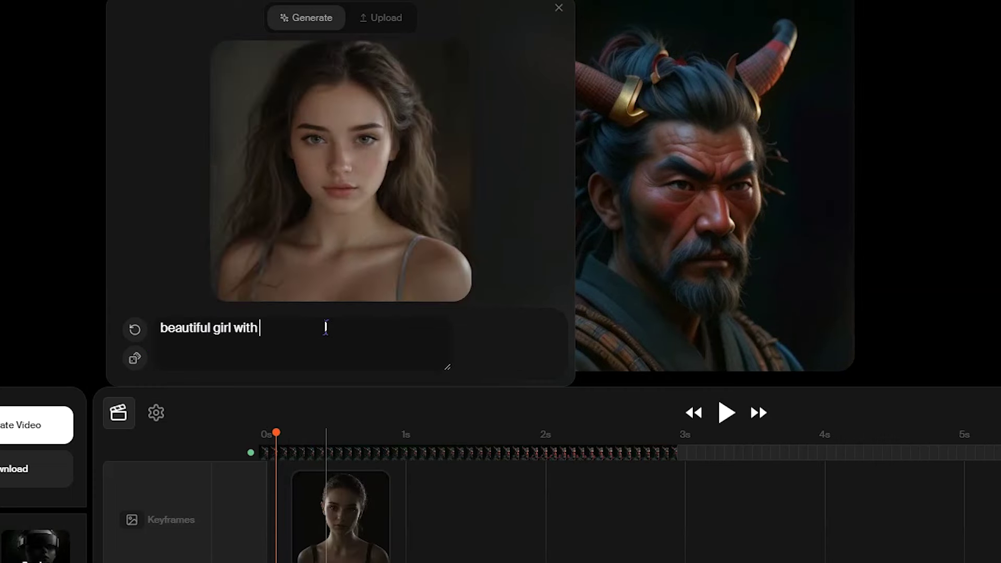
type("blue hair")
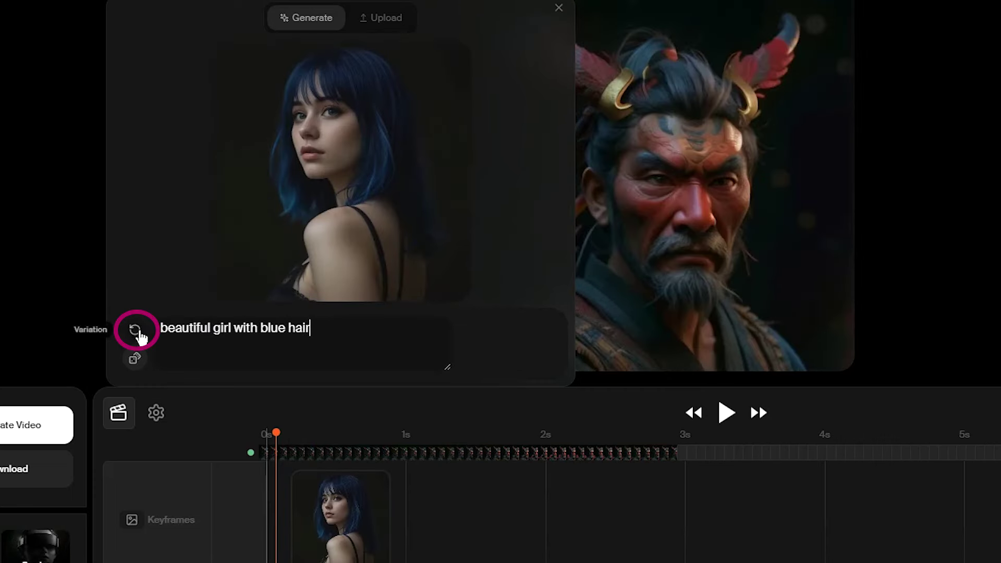
- Generate two more portrait variations, then begin adding a second keyframe by upload
left_click(140, 330)
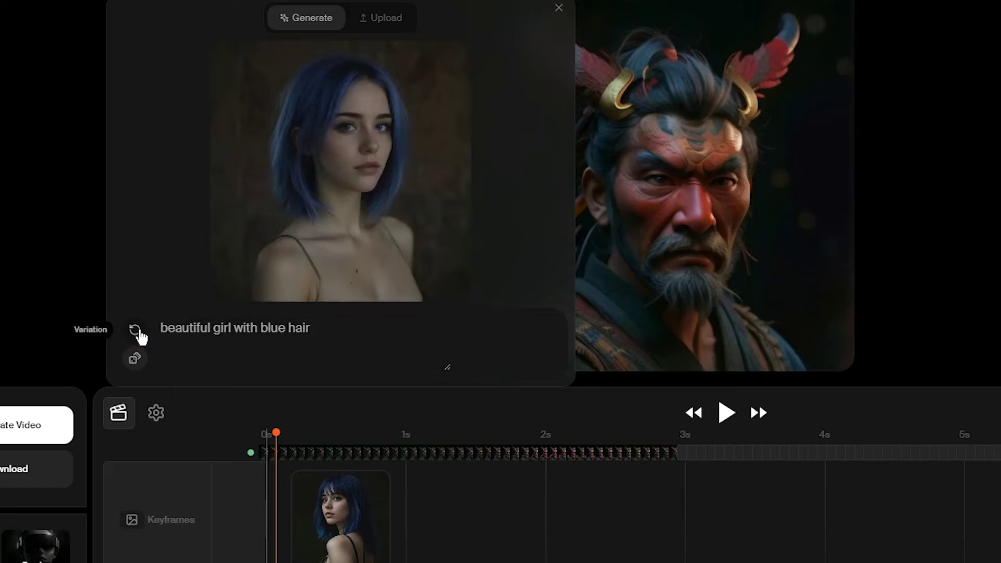
left_click(140, 330)
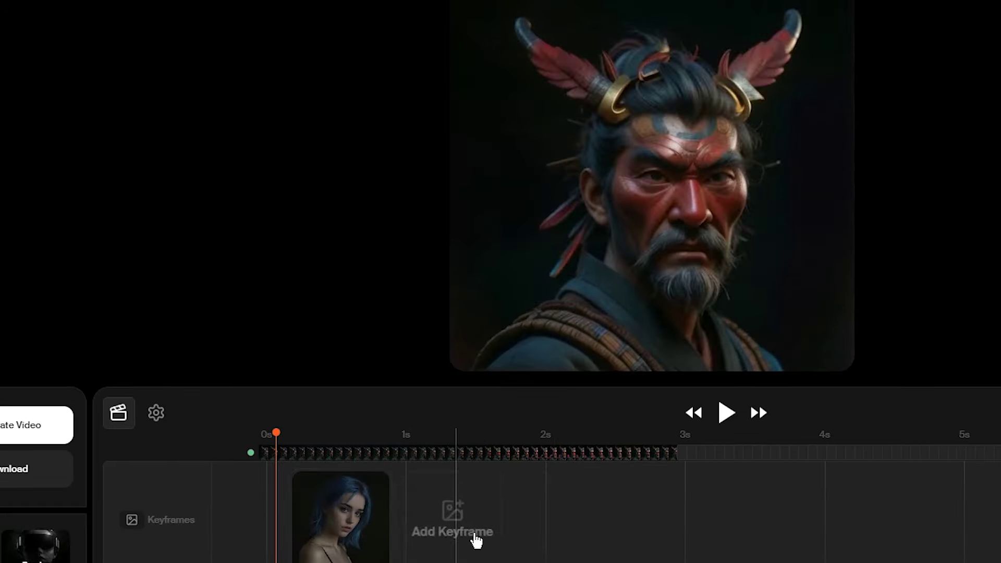
left_click(482, 535)
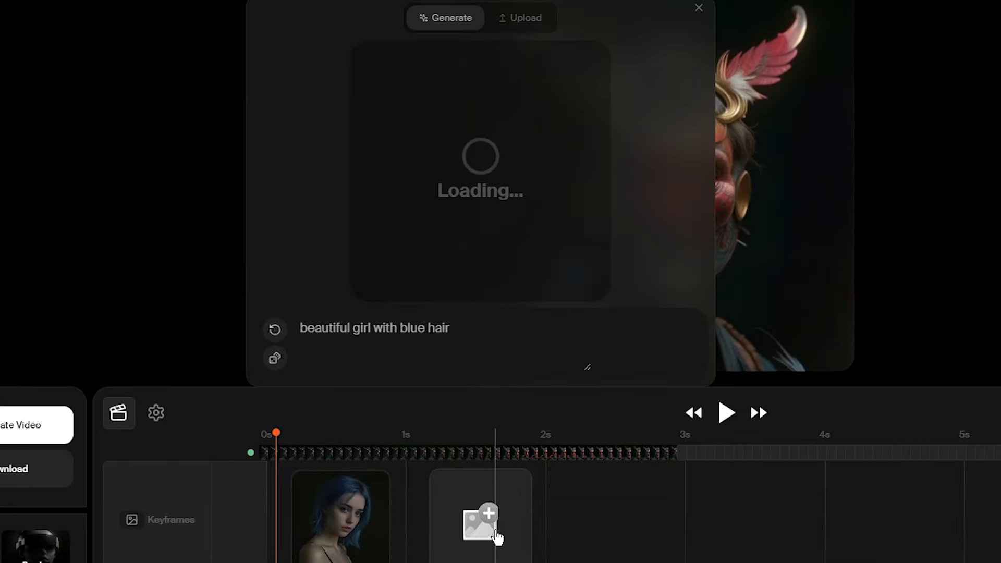
left_click(521, 17)
- Close the keyframe dialog and add a text prompt stretched to about 2 seconds
left_click(699, 7)
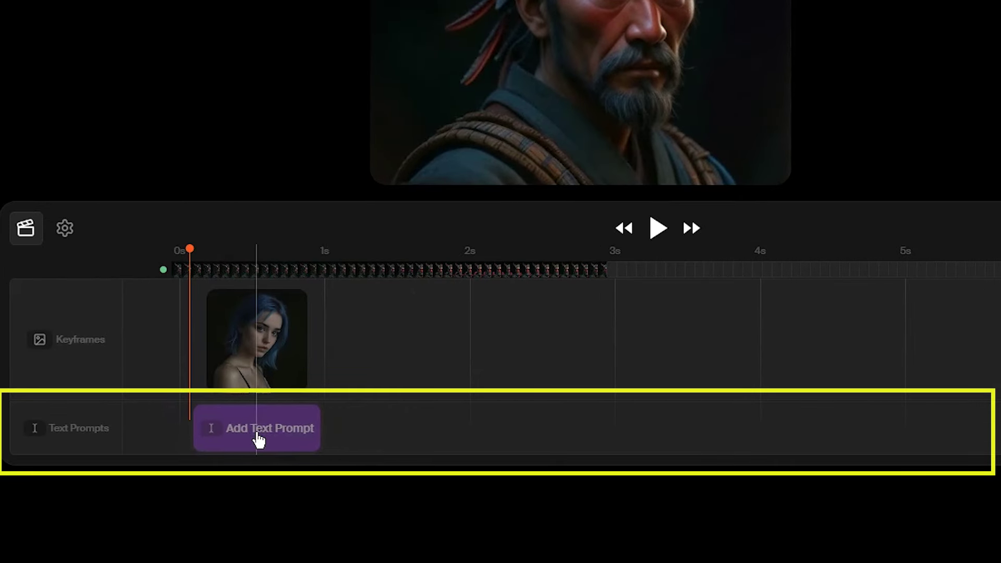
left_click(259, 441)
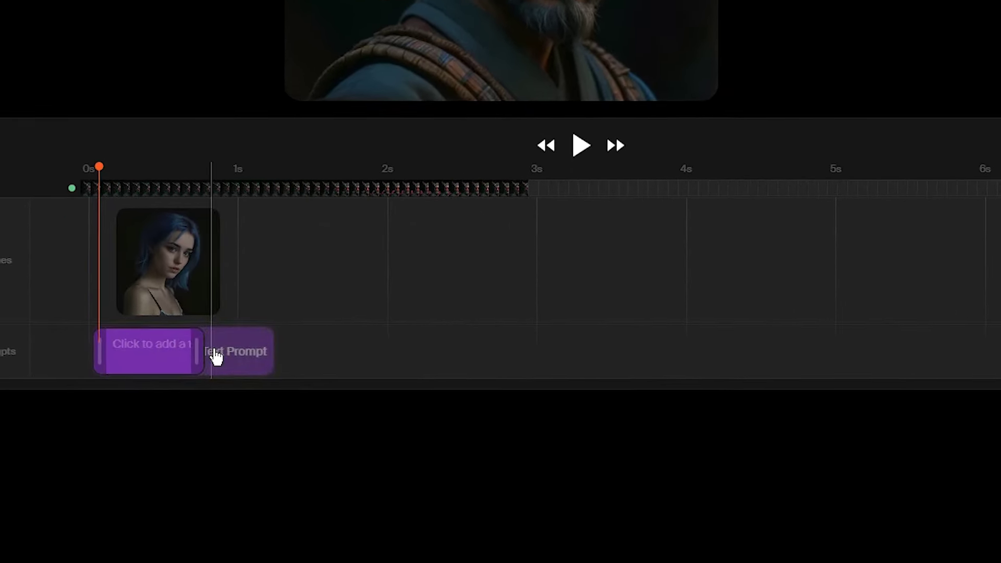
left_click_drag(194, 350, 391, 351)
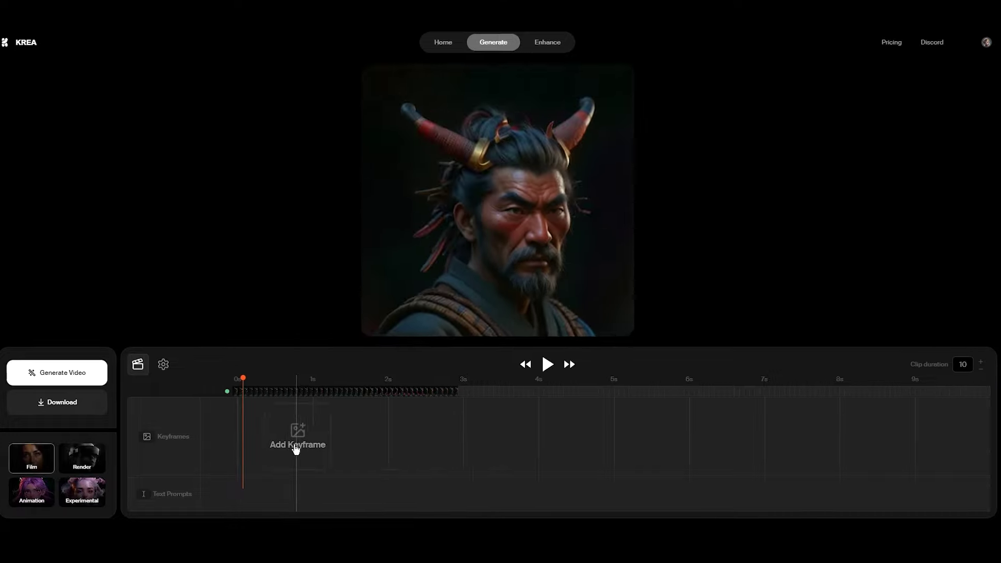
- Place the paint-burst image, the robot girl and the neon portraits as successive keyframes
left_click(173, 402)
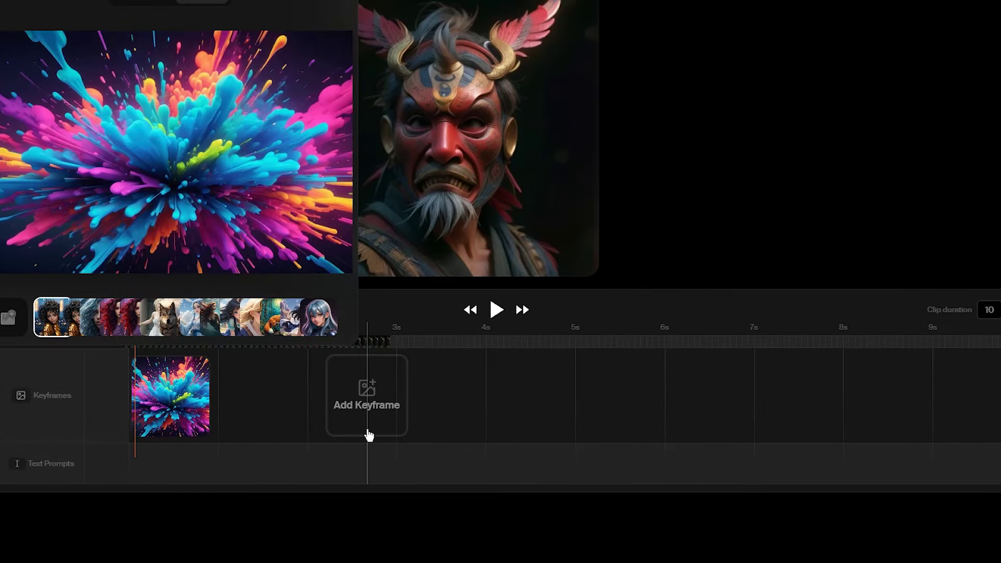
left_click(347, 436)
left_click(443, 397)
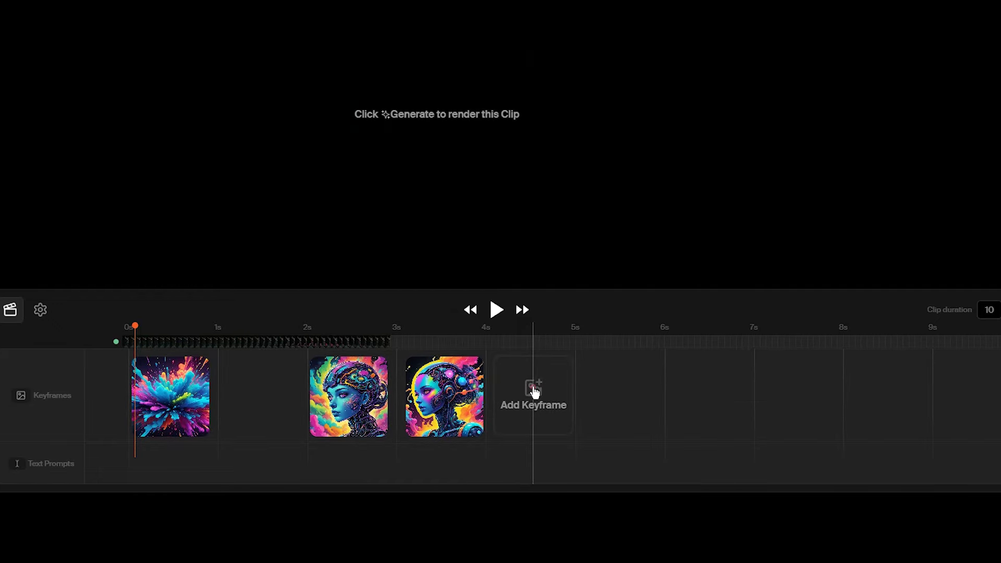
left_click(534, 393)
left_click(626, 387)
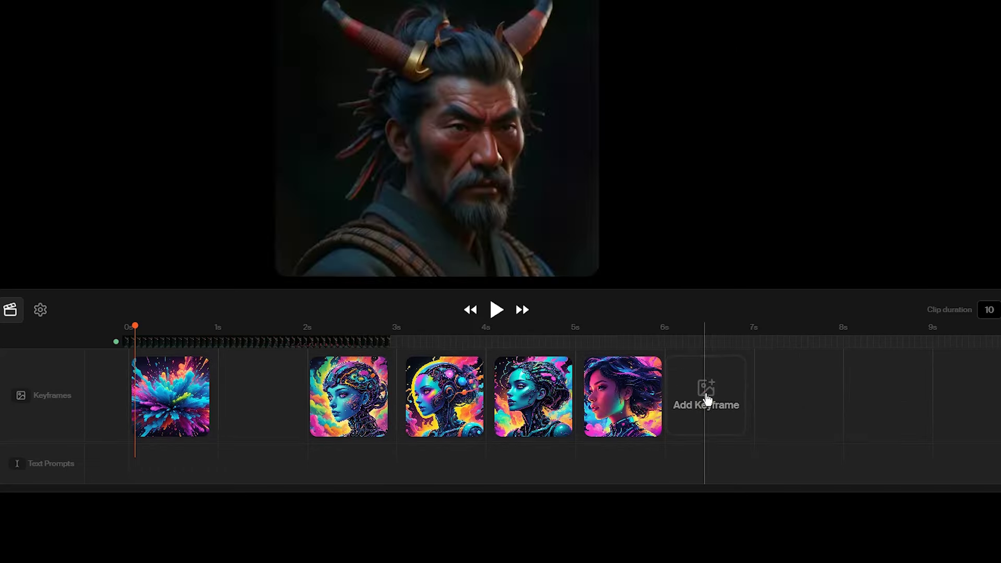
left_click(705, 399)
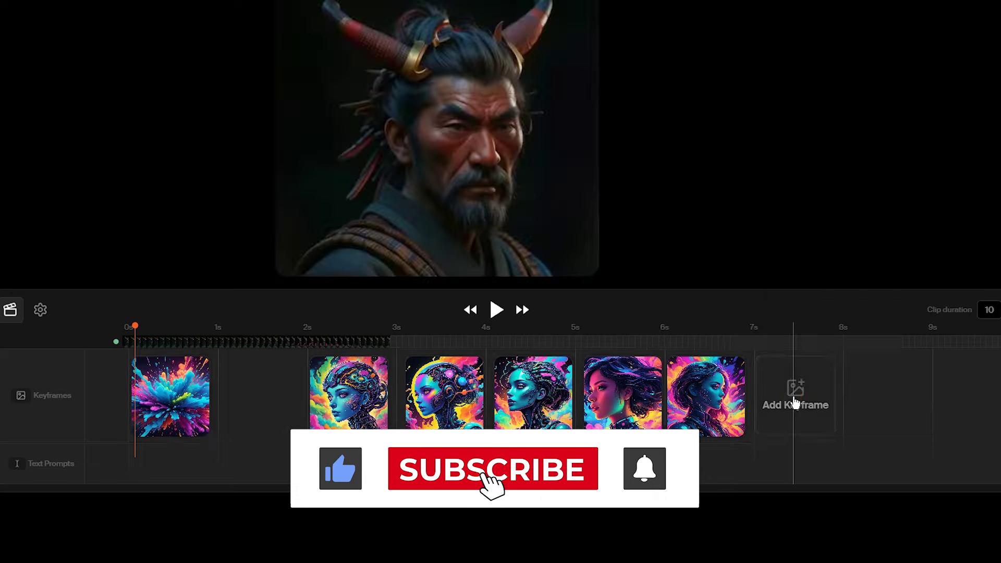
left_click(790, 403)
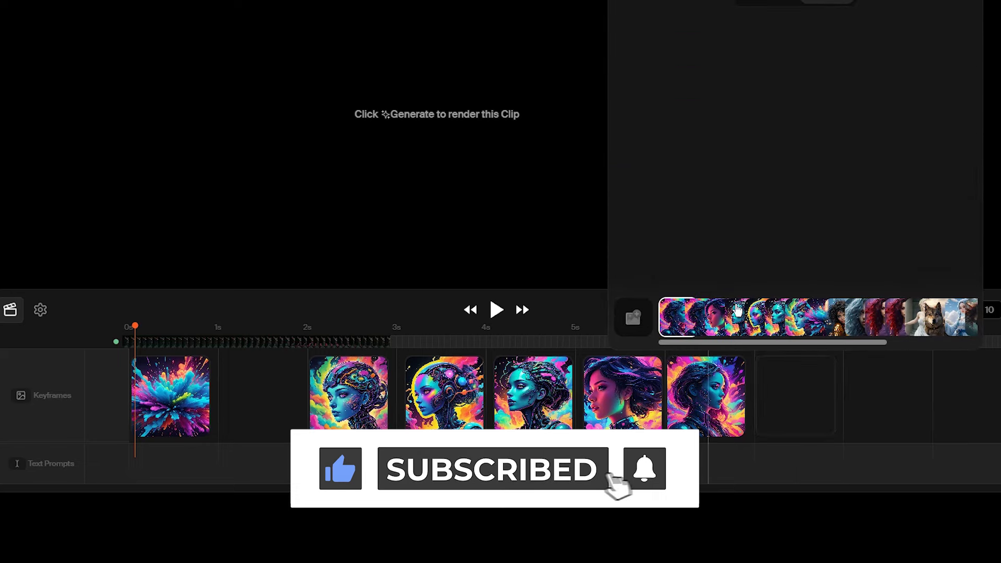
left_click(888, 392)
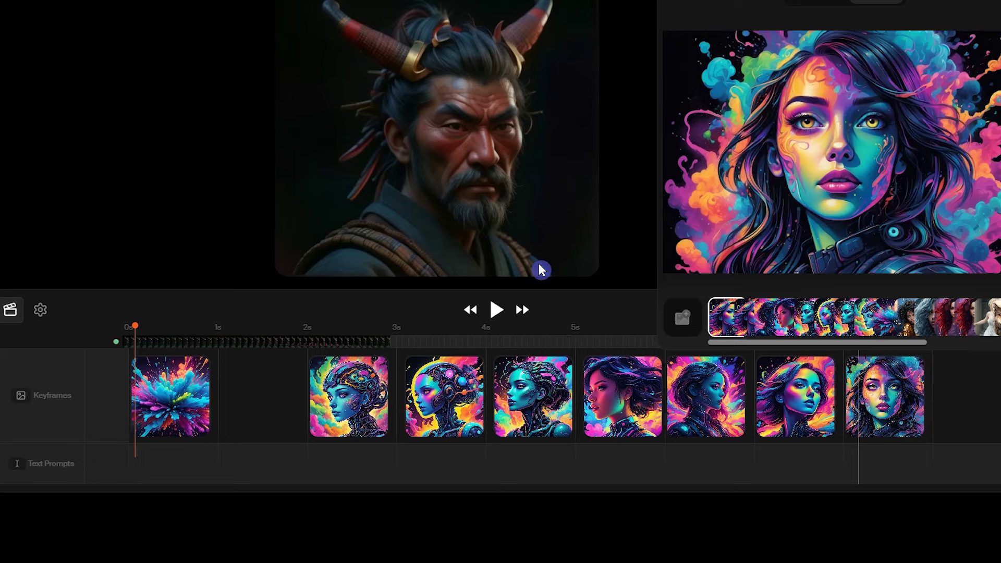
- Stretch the 'colorful exploding' prompt to span from 0 to about 2 seconds
left_click(176, 464)
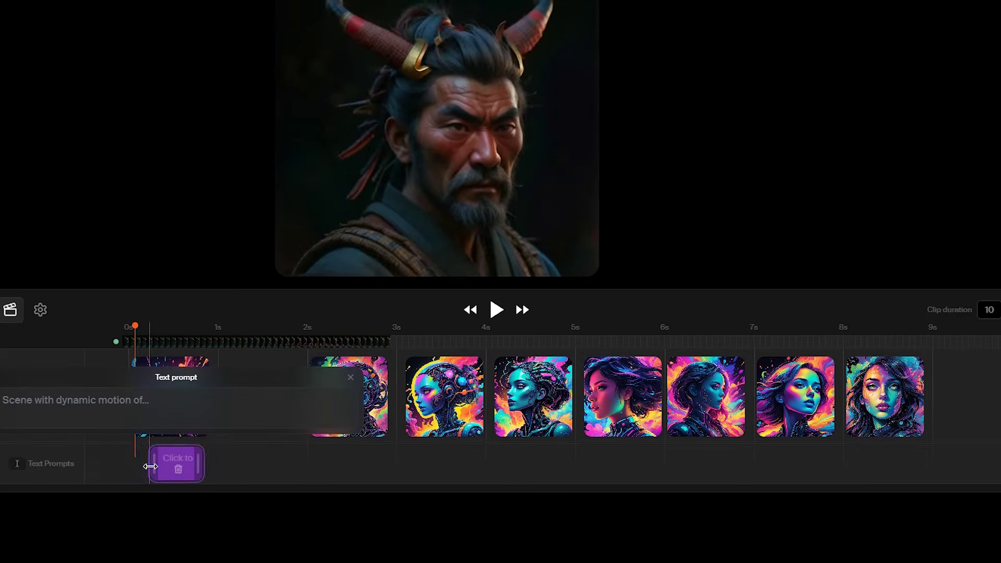
left_click_drag(150, 465, 131, 467)
left_click_drag(200, 466, 313, 471)
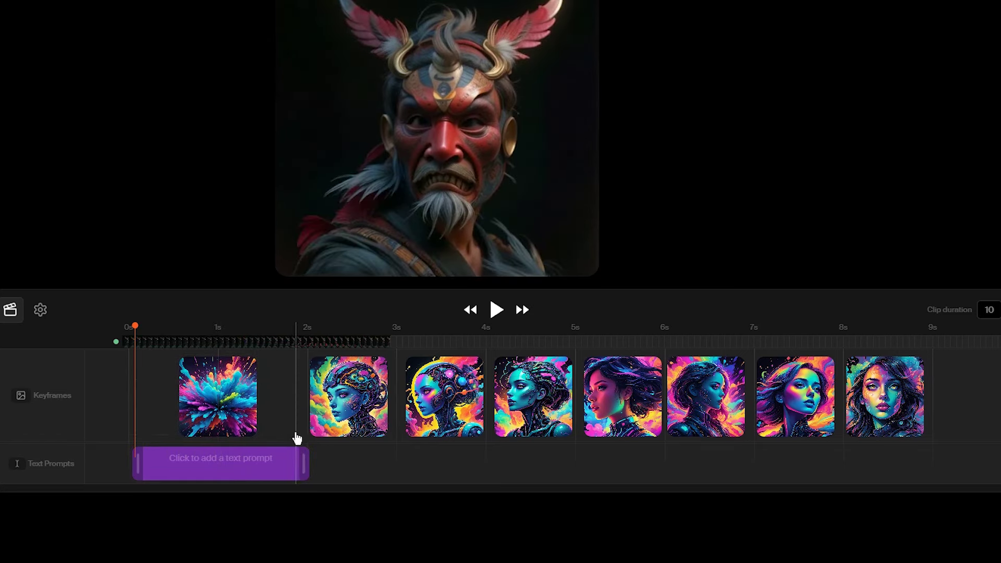
left_click(209, 461)
type("colorful exploding")
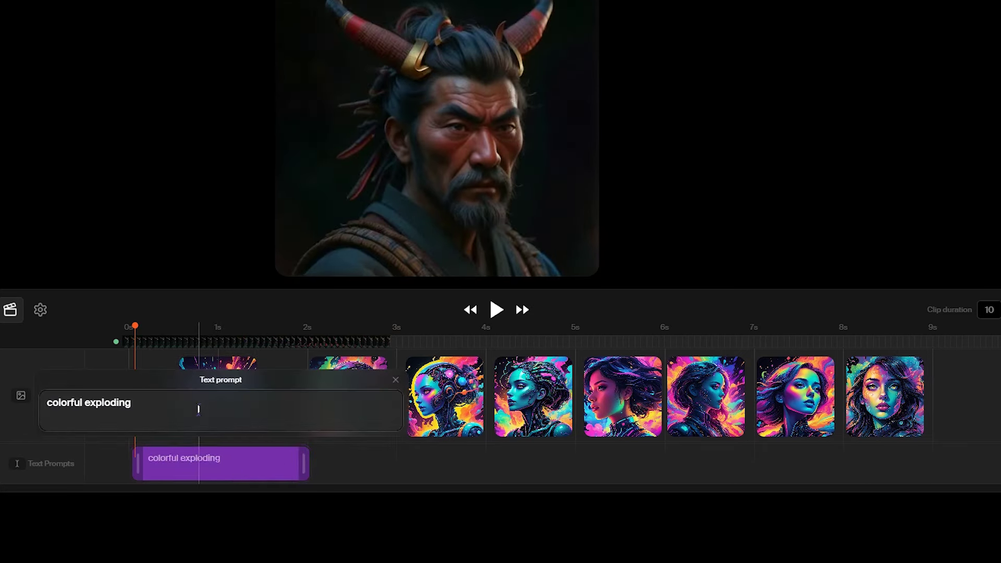
left_click(353, 463)
- Add a 'Humanoid robot on colorful background' prompt running to about 5 seconds
left_click_drag(328, 464, 313, 468)
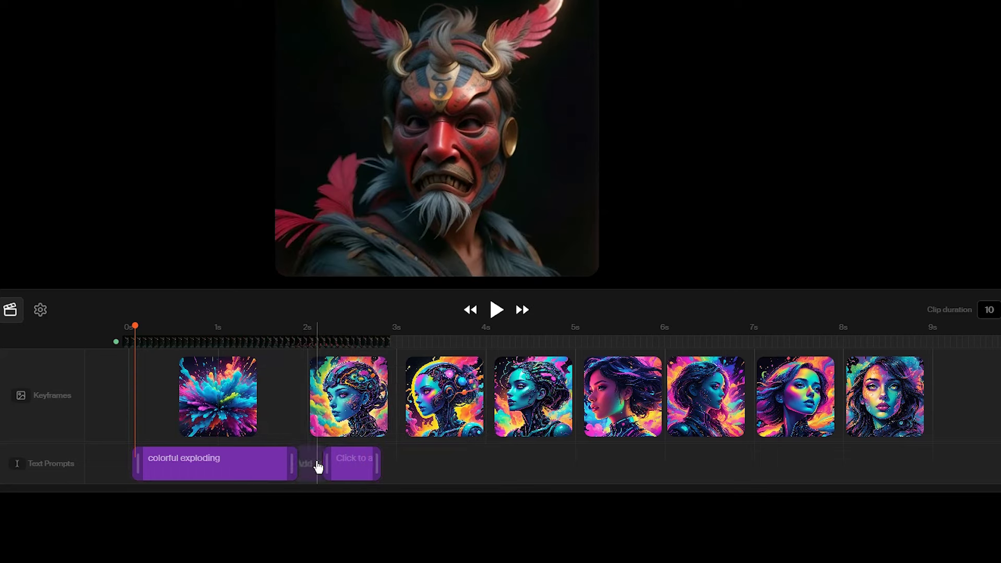
left_click_drag(381, 463, 392, 463)
left_click(342, 464)
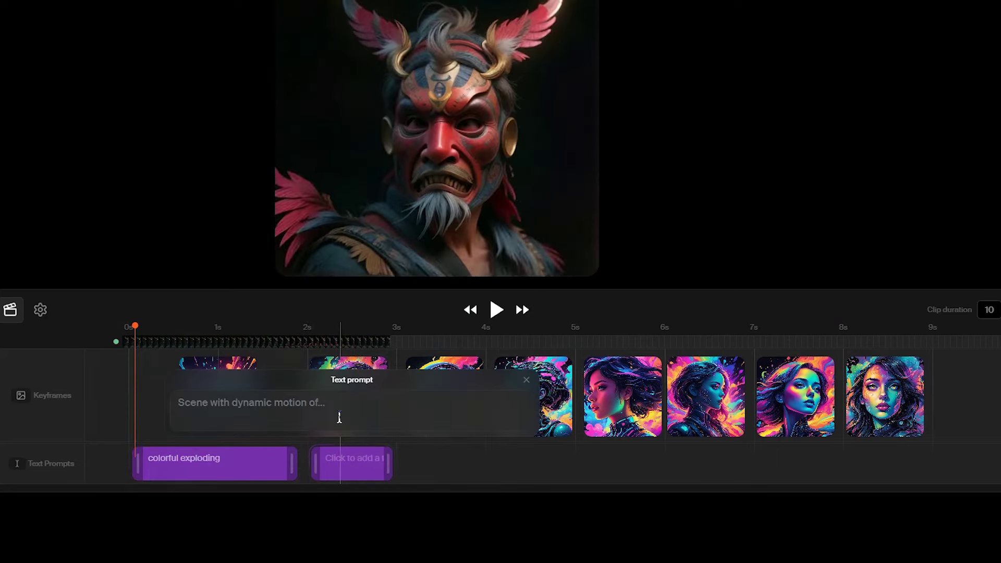
type("Humanoid robot on colorful background")
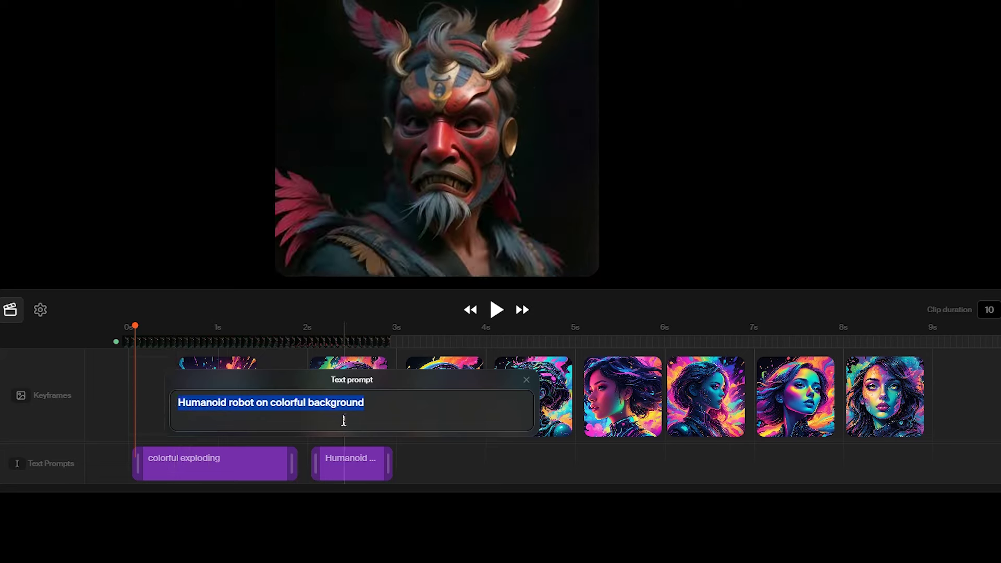
key("Return")
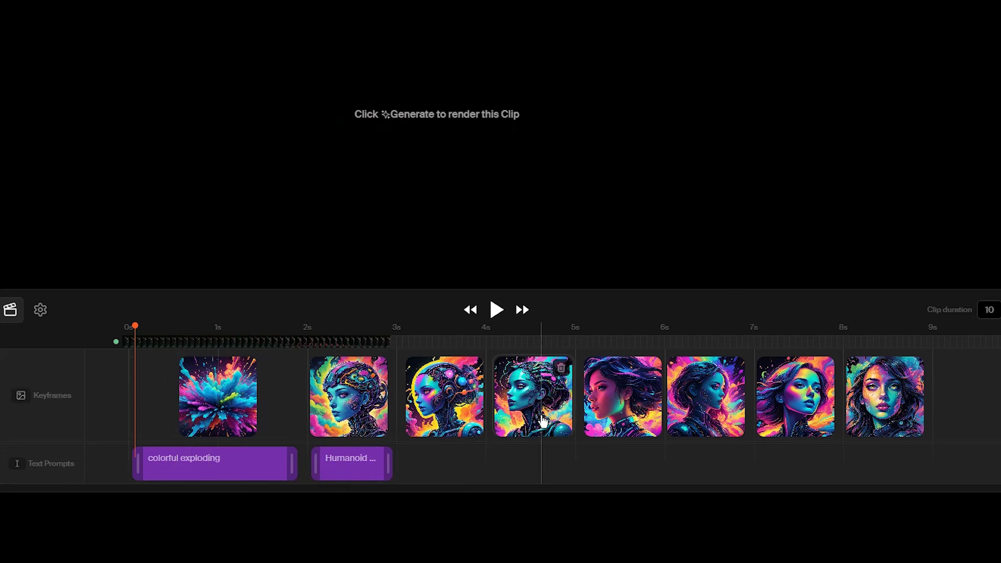
left_click_drag(389, 464, 571, 465)
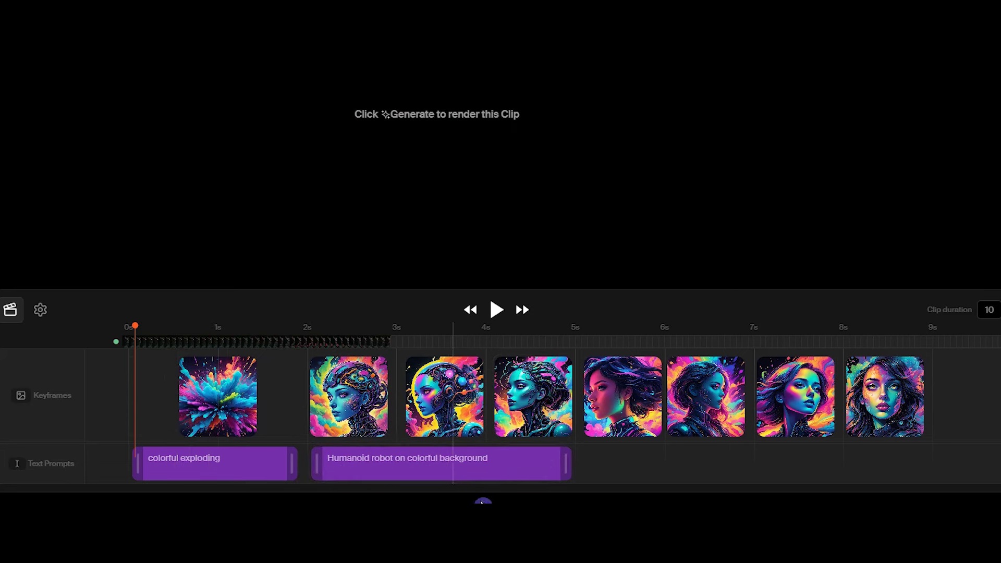
- Add a 'beautiful girl on colorful background' prompt stretched to the clip end
left_click(630, 476)
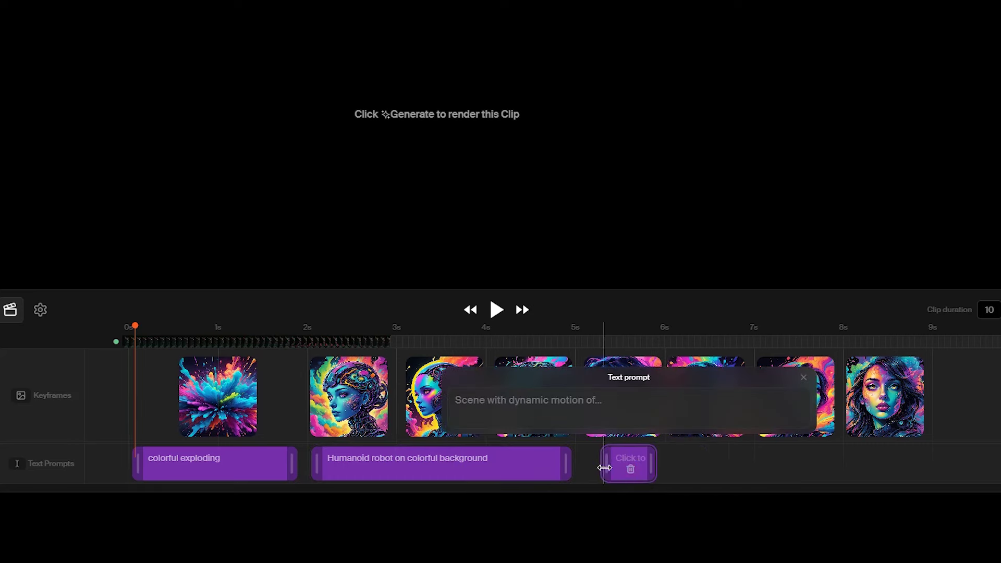
type("beautiful girl on colorful background")
key("Return")
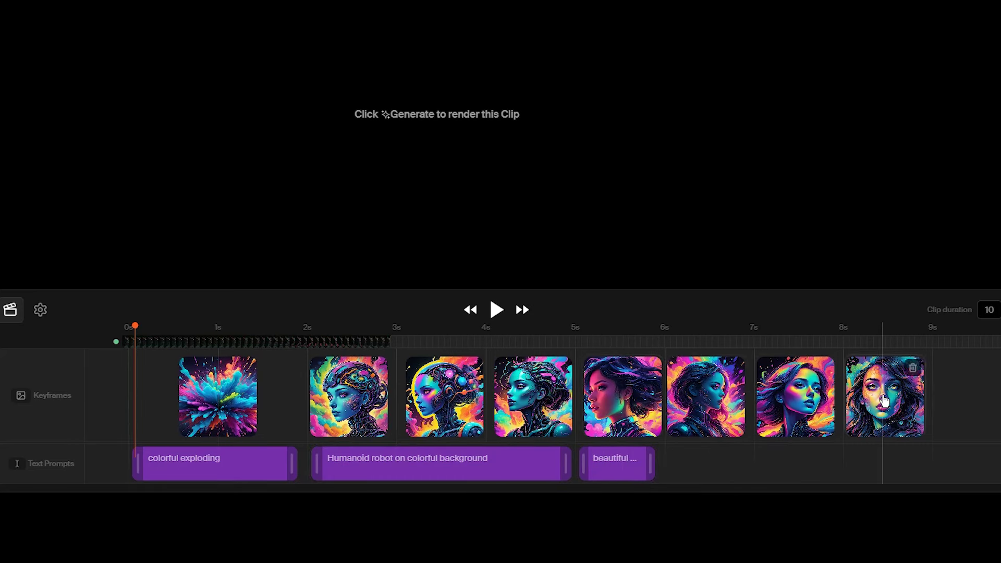
left_click_drag(661, 466, 931, 463)
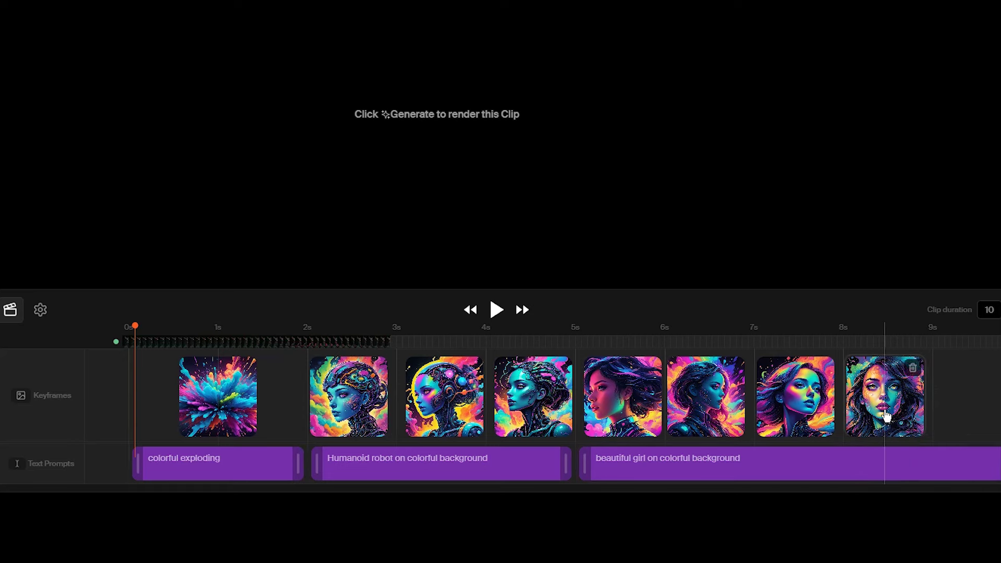
- Shift the later keyframes right, moving the last past 9s and others to about 7-8s
left_click_drag(888, 416, 978, 410)
left_click_drag(795, 396, 855, 396)
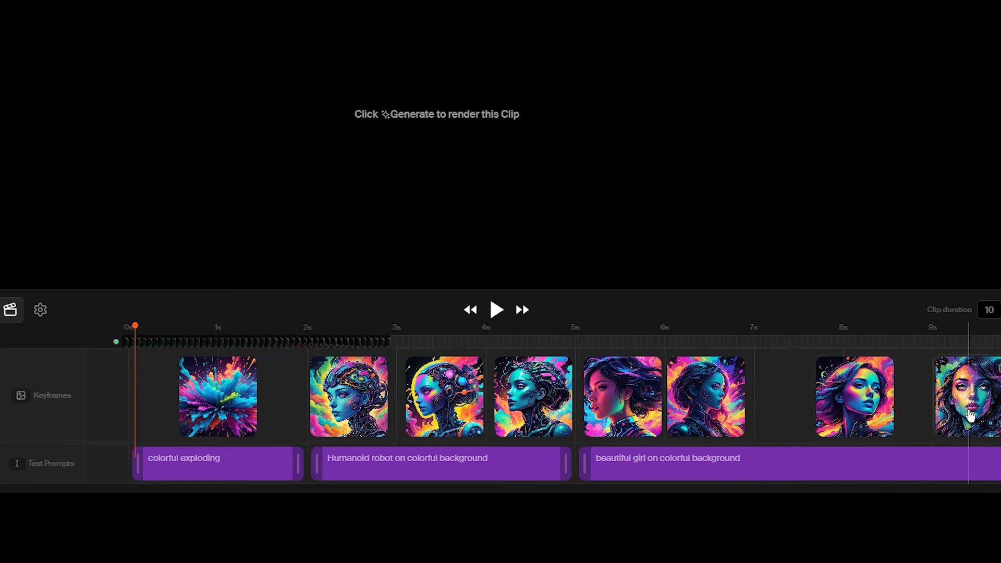
left_click_drag(920, 426, 903, 426)
mouse_move(708, 404)
left_mouse_down()
mouse_move(760, 404)
mouse_move(750, 404)
left_mouse_up()
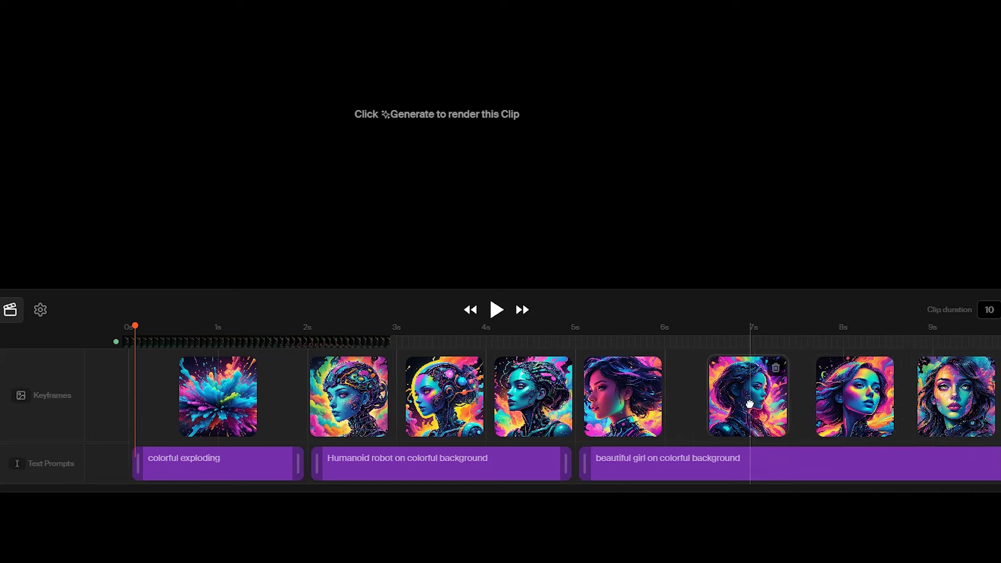
left_click_drag(635, 412, 655, 412)
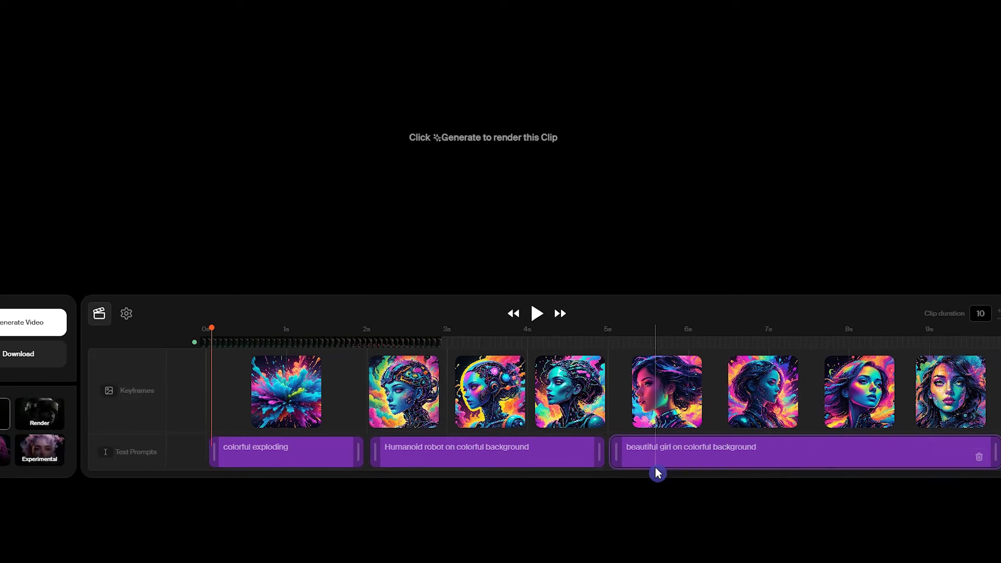
- Render the colorful clip, re-render it in Animation style, then upload a ghostly woman keyframe
left_click(127, 315)
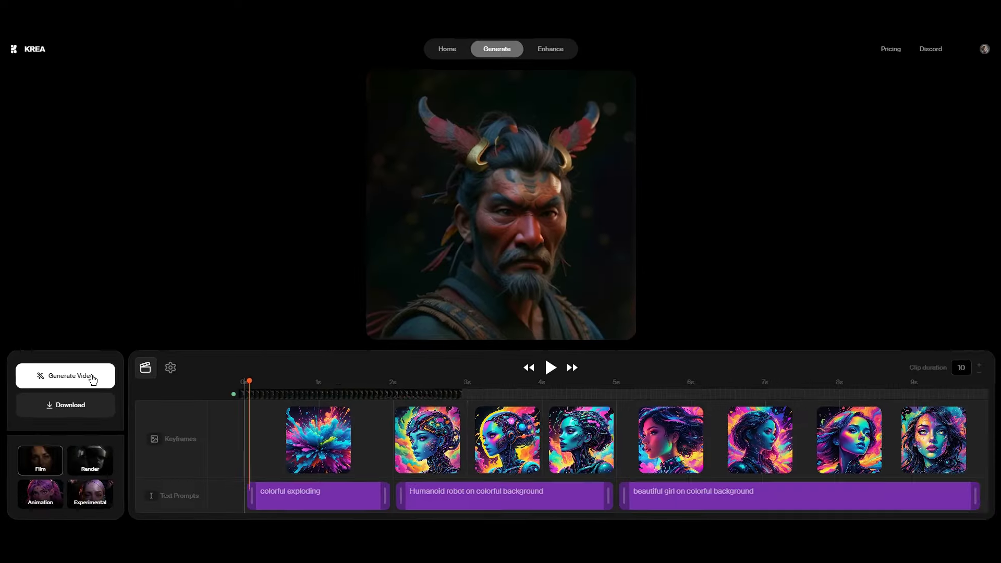
left_click(156, 267)
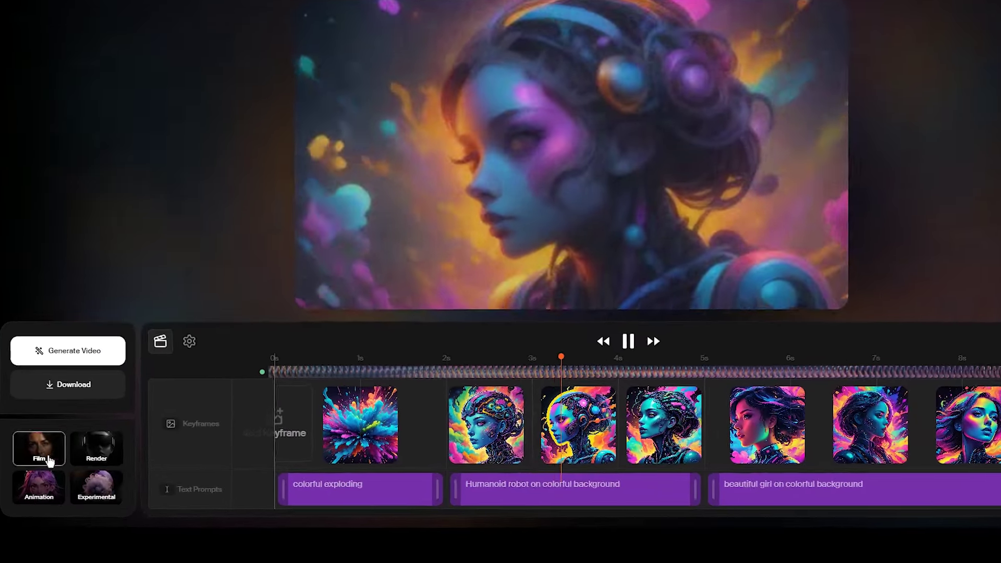
left_click(40, 487)
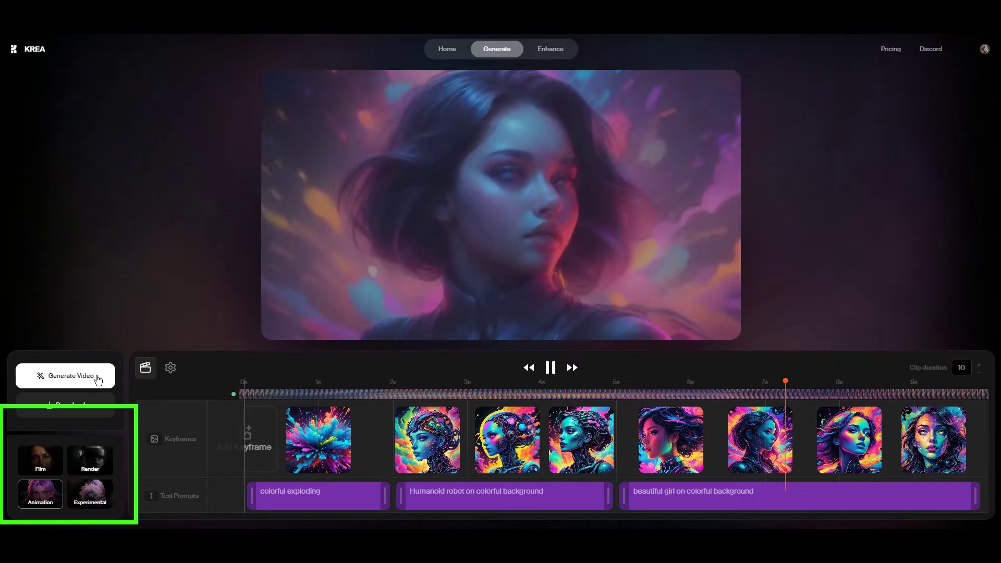
left_click(98, 381)
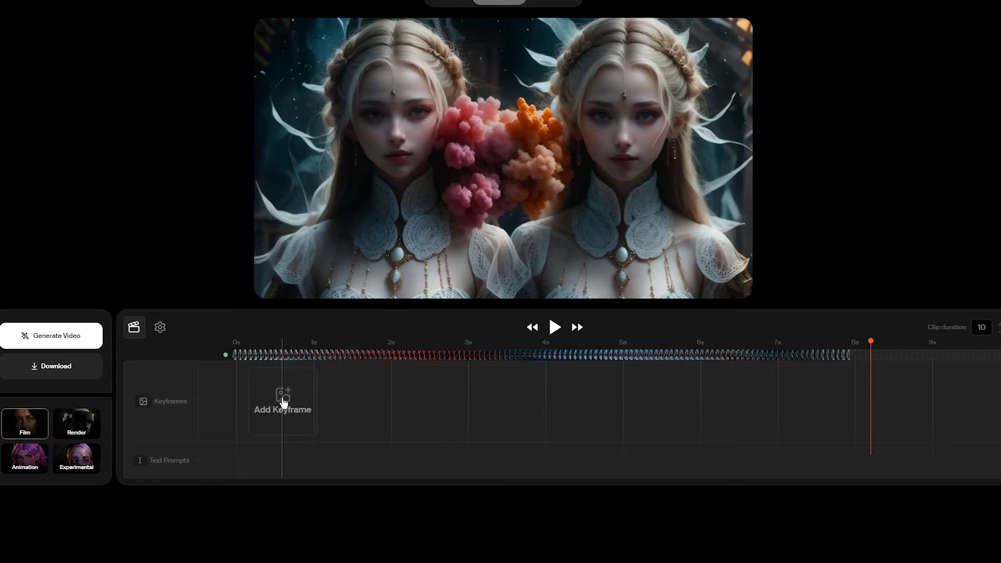
left_click(282, 401)
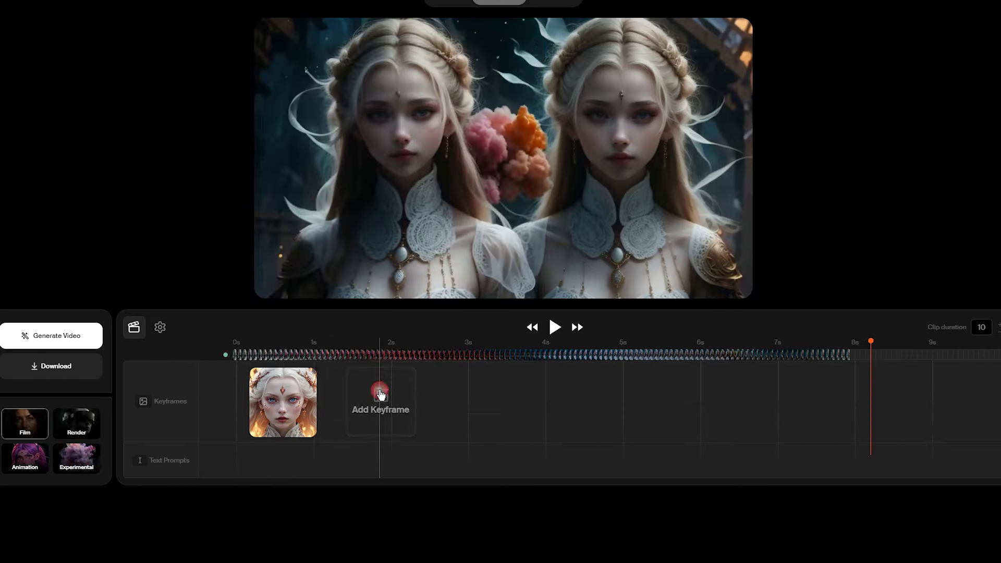
- Add six more white ghostly woman images as keyframes across the timeline
left_click(380, 403)
left_click(489, 402)
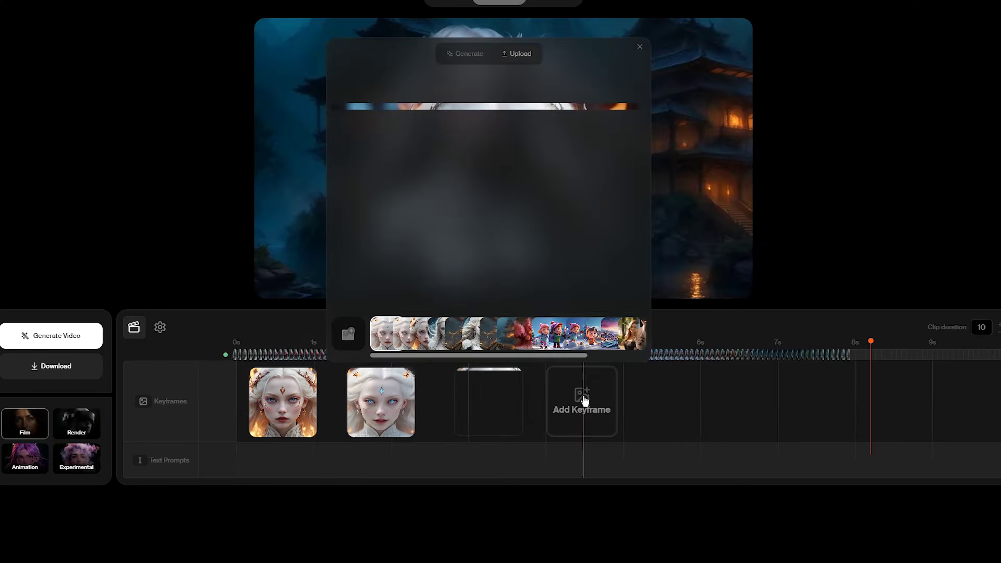
left_click(585, 402)
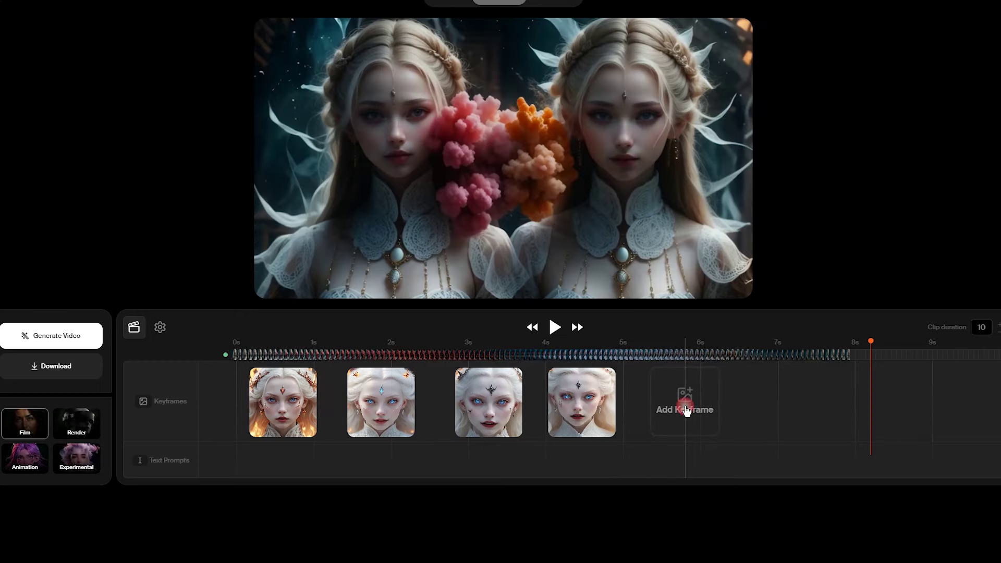
left_click(686, 404)
left_click(783, 402)
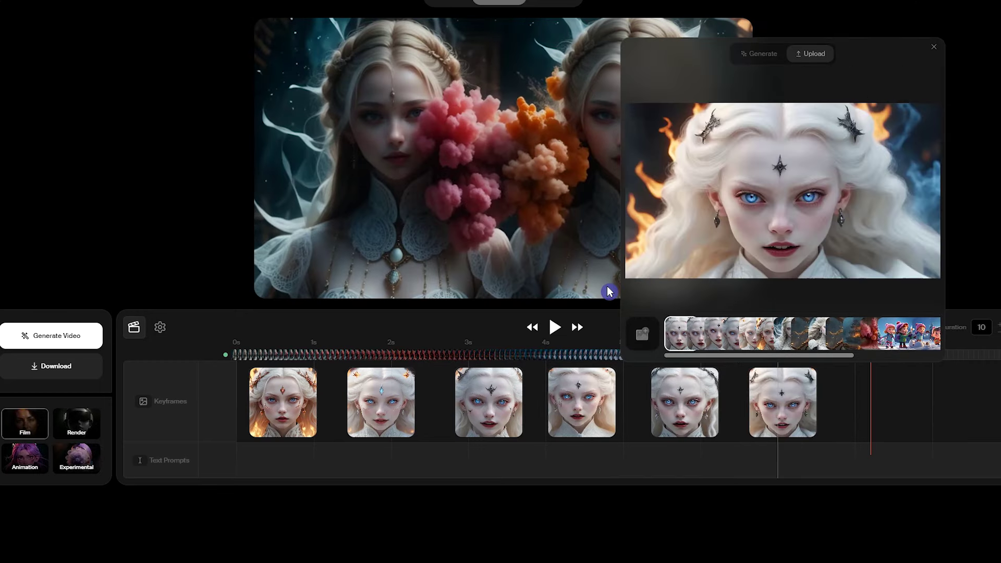
left_click(902, 433)
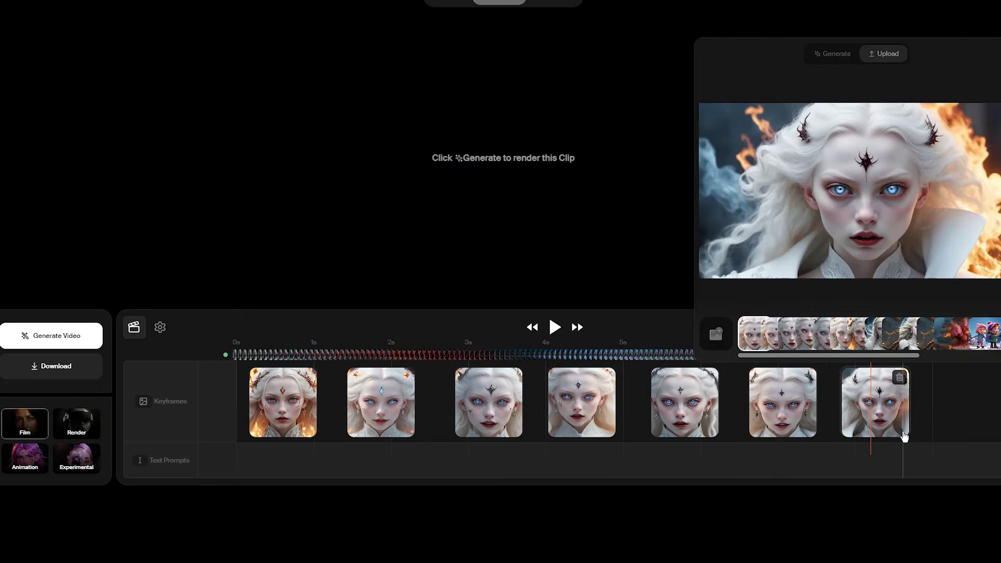
- Create prompt blocks with burning-hair, smiling, sad and angry ghostly woman prompts
left_click_drag(376, 461, 997, 464)
left_click(306, 461)
type("white ghostly woman with long burning hair, flame in the background")
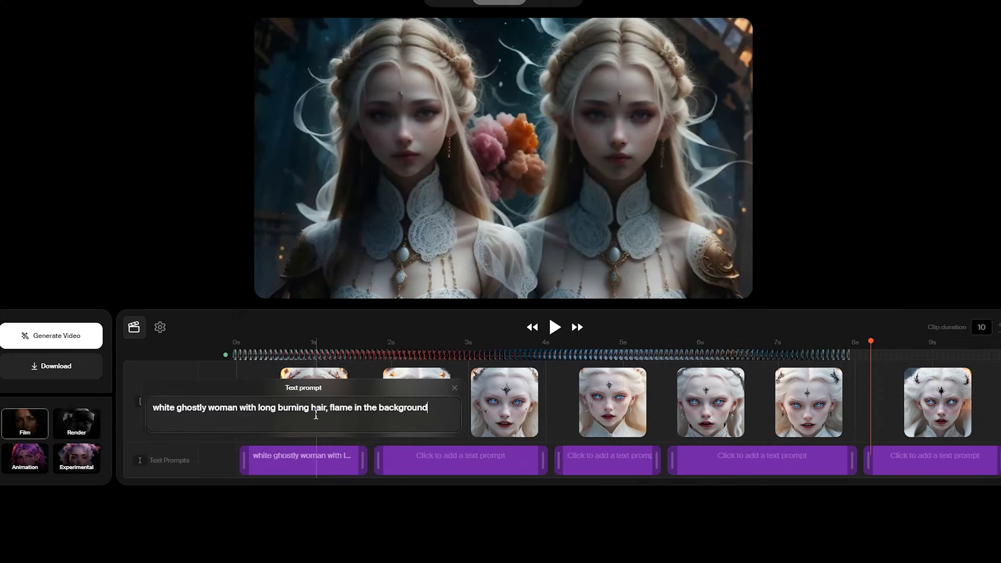
left_click(459, 461)
type("white ghostly woman with long flowing hair and smiling face, flame in the background")
left_click(598, 462)
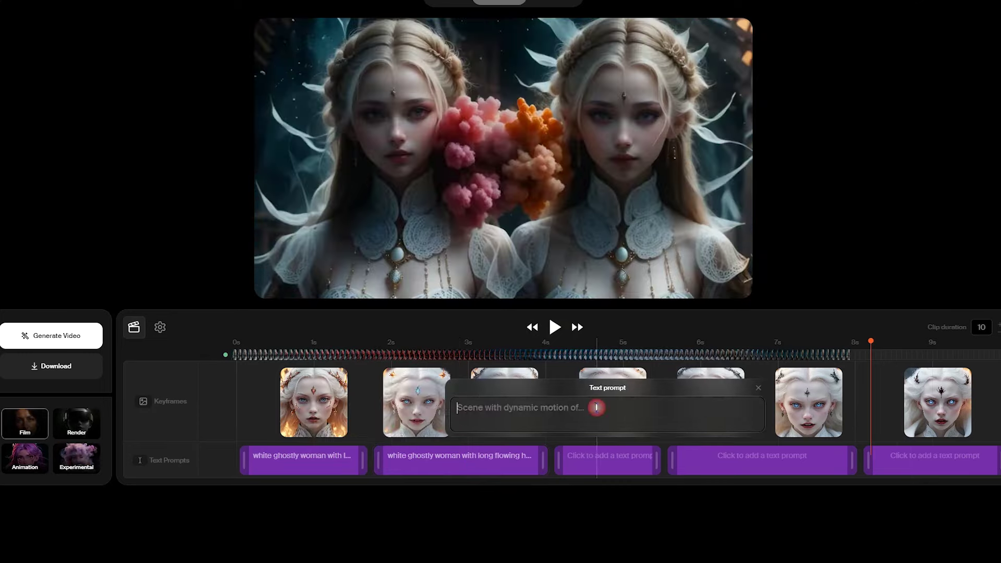
type("white ghostly woman with long flowing hair and sad face, flame in the background")
left_click(769, 463)
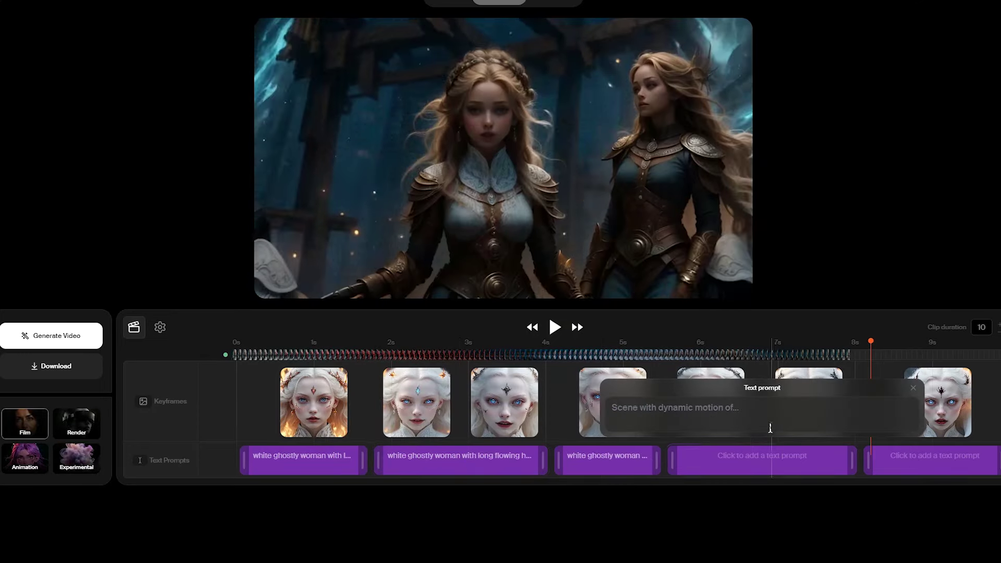
type("white ghostly woman with long flowing hair and angry face, flame in the background")
left_click(937, 457)
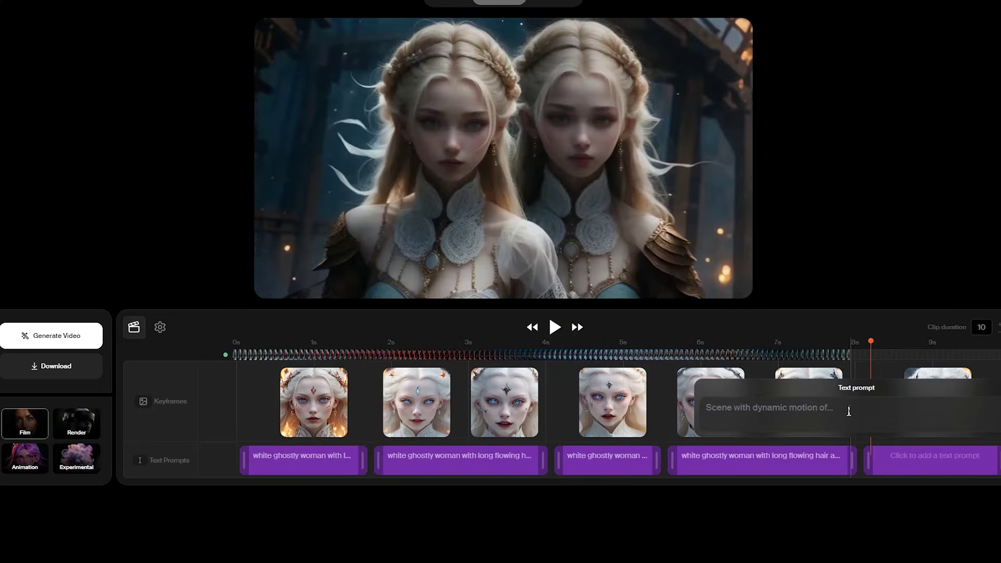
- Enter the 'very angry face' ghostly woman prompt and generate the video
type("white ghostly woman with long flowing hair and very angry face, flame in the background")
left_click(161, 328)
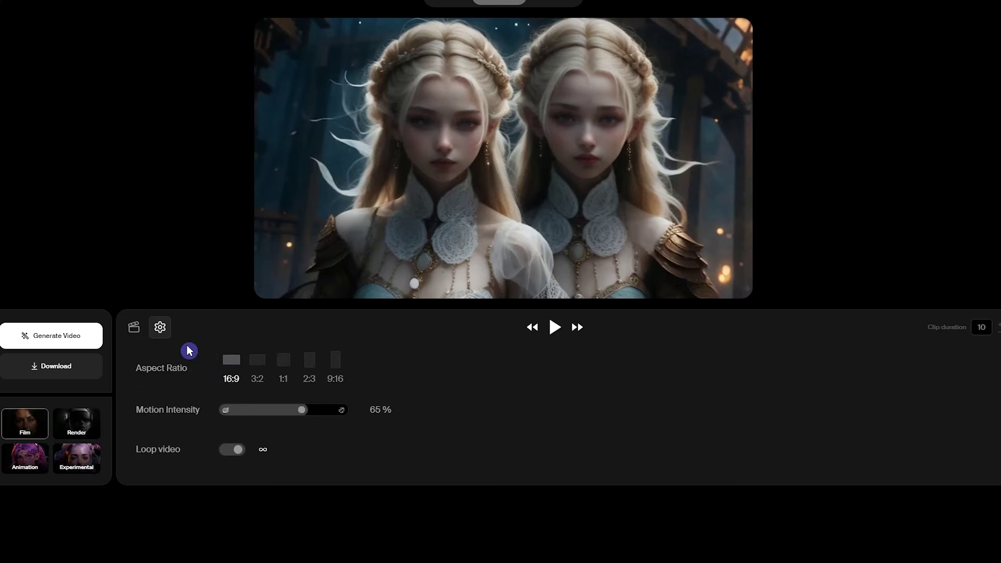
left_click(135, 327)
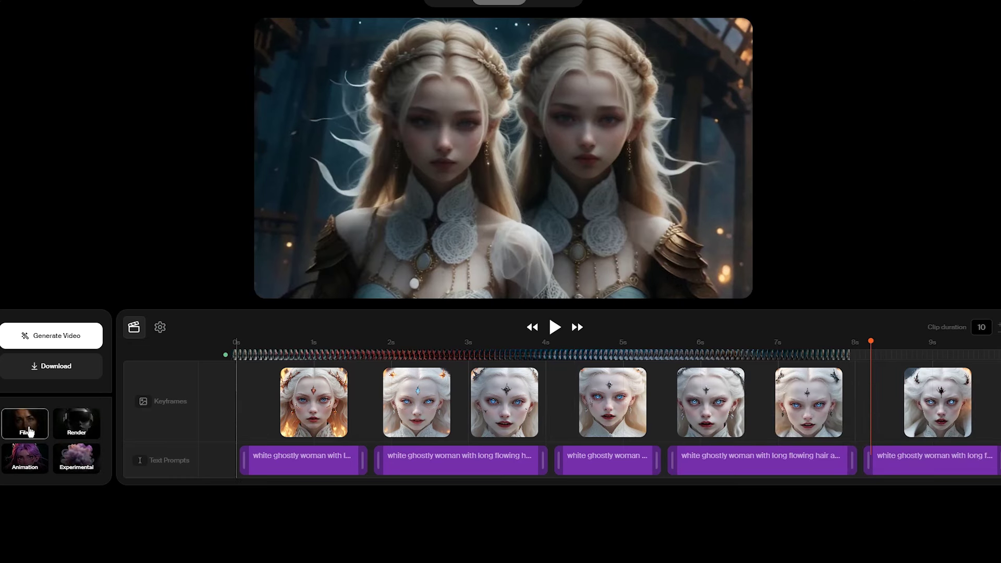
left_click(91, 339)
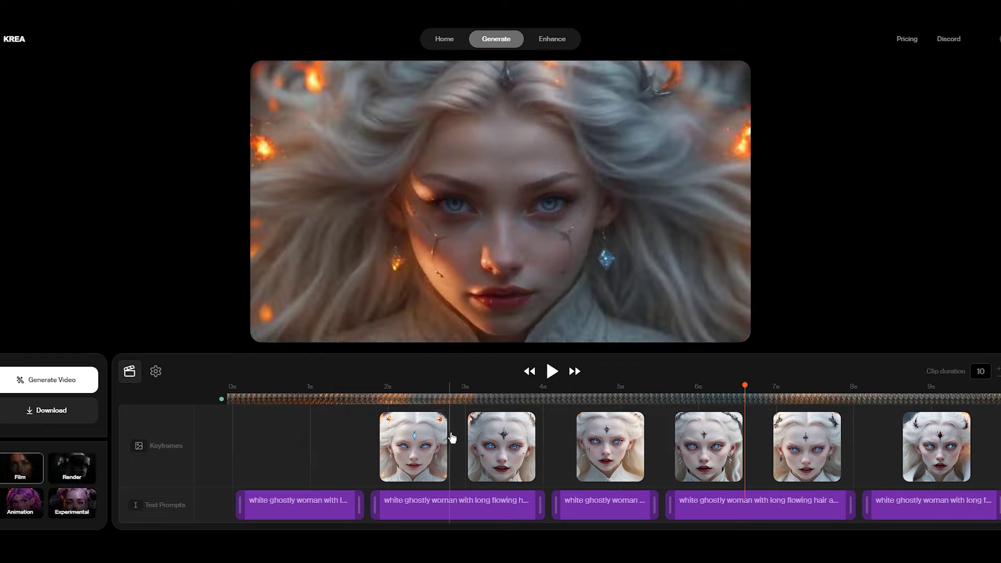
- Delete the six remaining keyframe images from the timeline
left_click(440, 421)
left_click(528, 420)
left_click(637, 420)
left_click(735, 421)
left_click(834, 421)
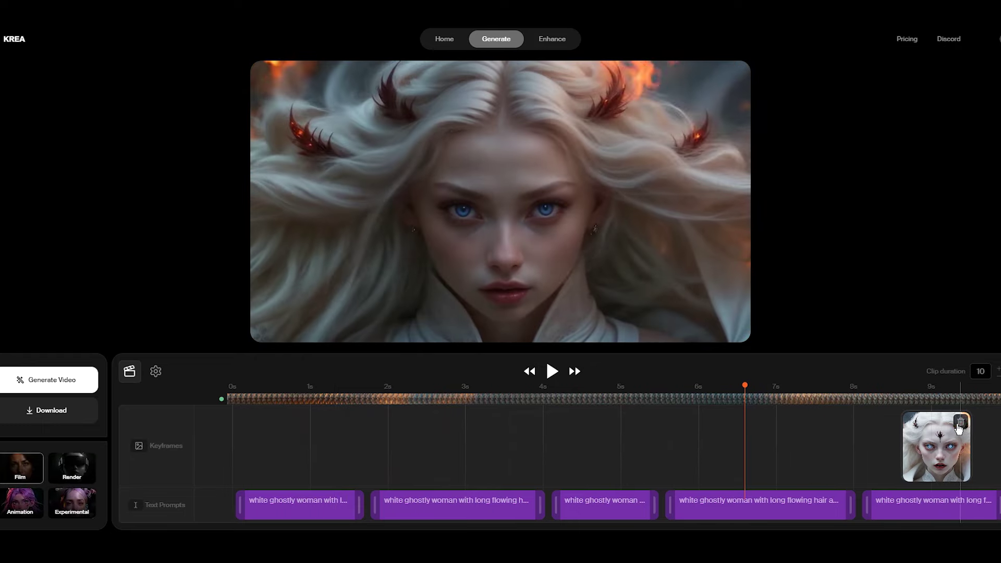
left_click(961, 424)
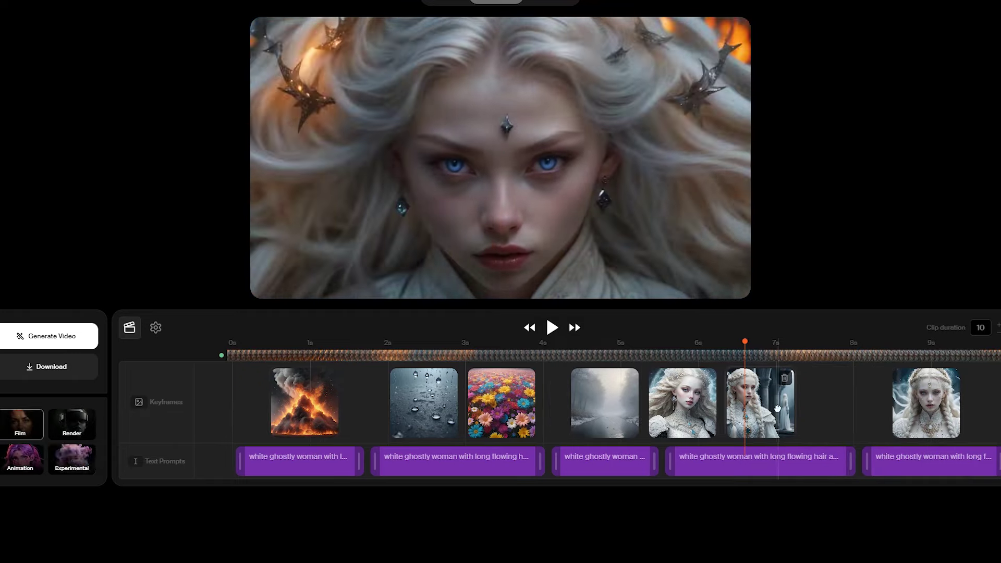
- Rewrite prompts as 'exploding', 'heavy rain' and 'heavy rain, colorful flowers in background'
left_click(300, 464)
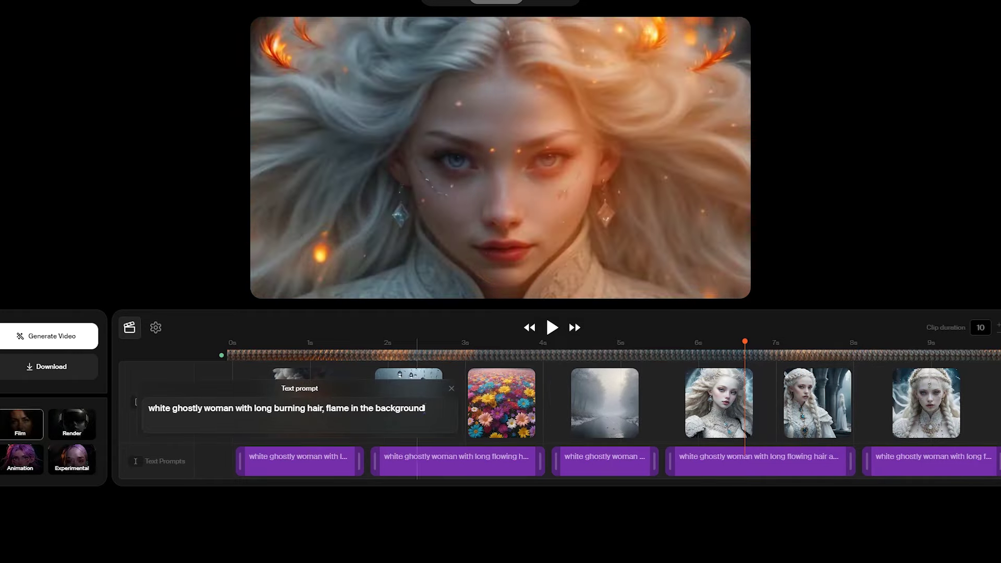
key("ctrl+a")
type("exploding")
left_click(419, 422)
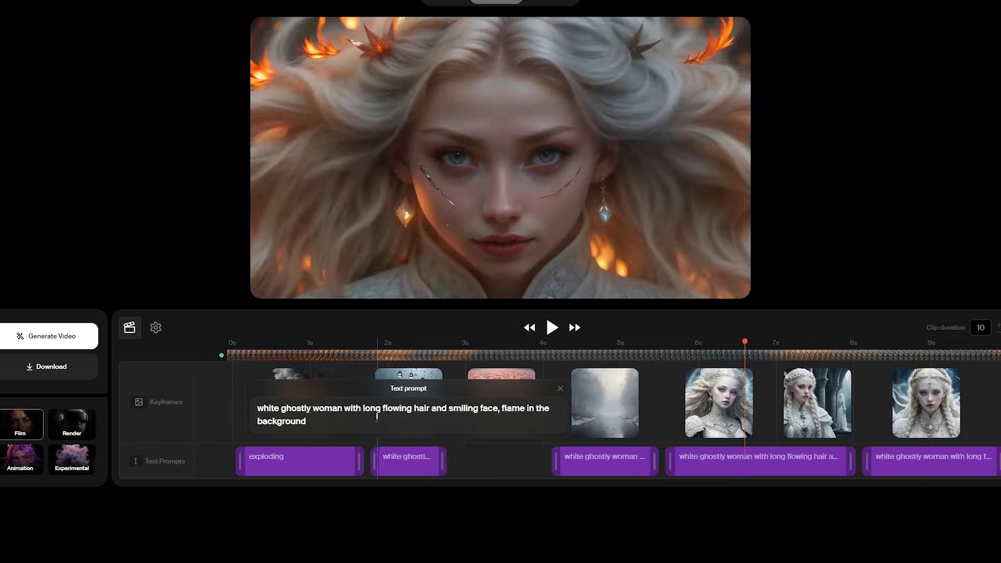
key("ctrl+a")
type("heavy rain")
left_click(493, 463)
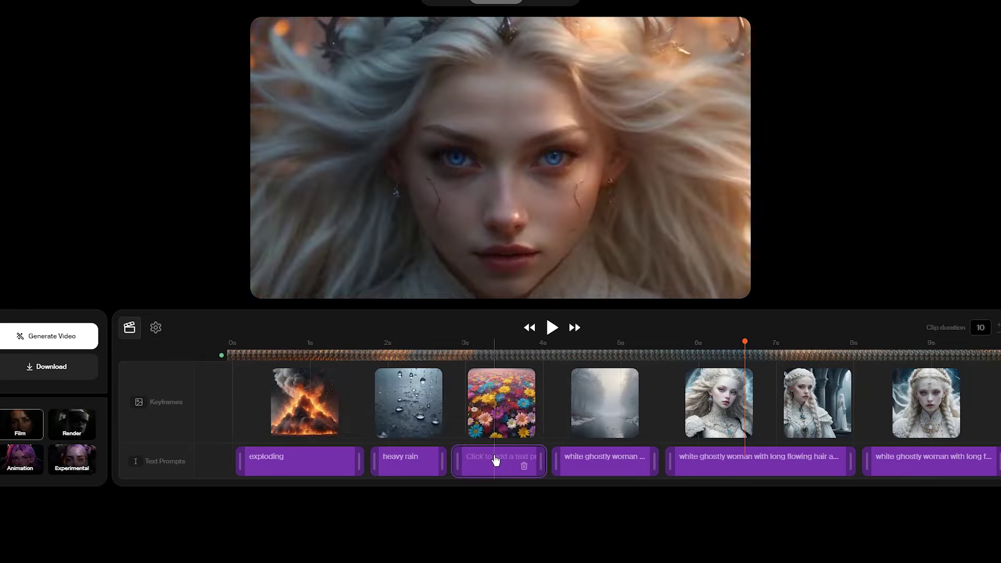
left_click(484, 421)
type("heavy rain, colorful flowers in background")
left_click(617, 460)
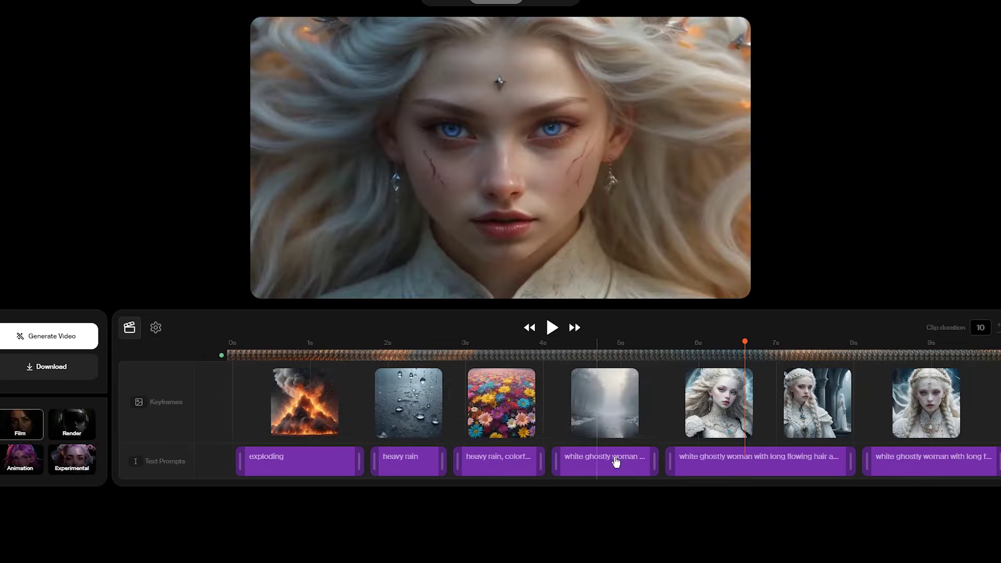
- Change prompts to a foggy flowing river and a ghostly woman looking at the camera
left_click(562, 419)
key("ctrl+a")
type("a flowing river in the middle of darkness with intense fog")
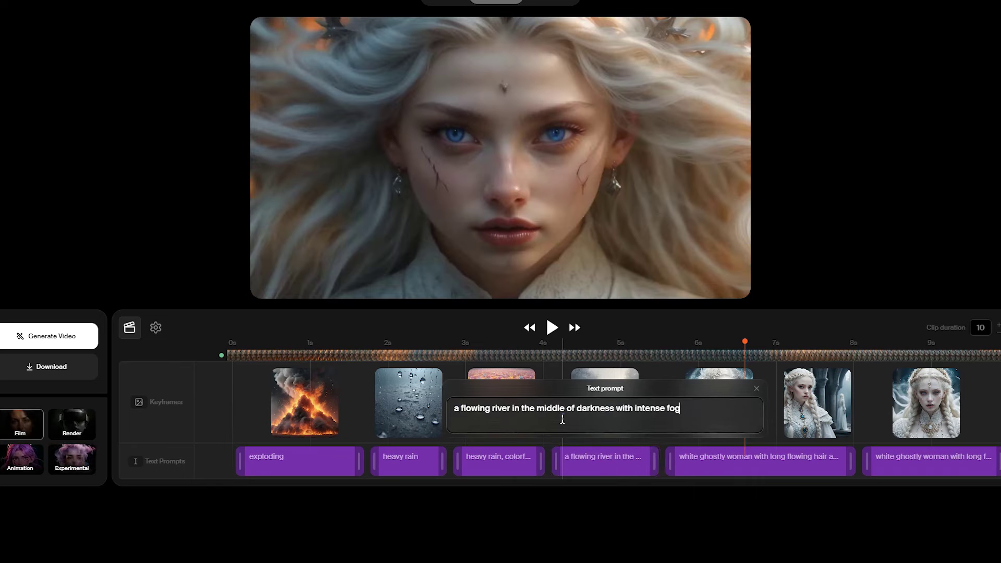
left_click(715, 461)
left_click(671, 422)
key("ctrl+a")
type("white ghostly woman with long flowing hair, looking at the camera")
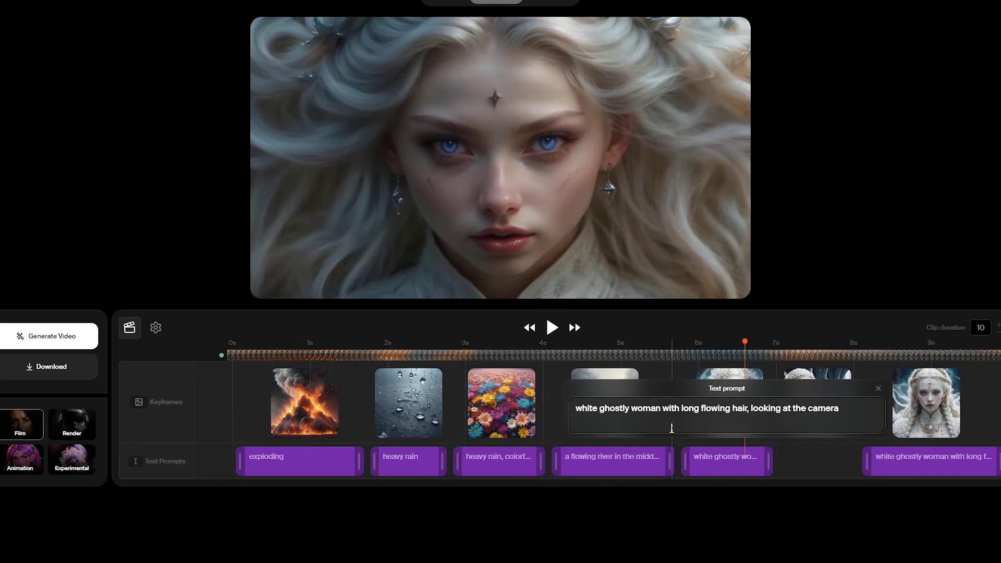
- Set the final prompts to braided-hair ghostly woman scenes reaching the end, then generate
left_click_drag(929, 461, 824, 462)
left_click(752, 411)
key("ctrl+a")
type("white ghostly woman with braided hair, looking at the camera")
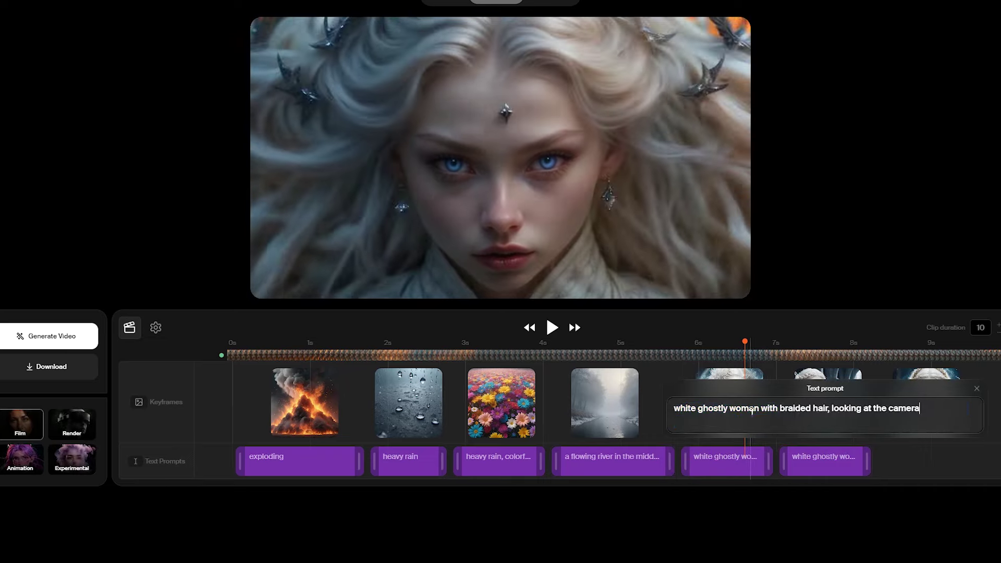
left_click(909, 462)
left_click_drag(955, 462, 997, 461)
left_click(939, 461)
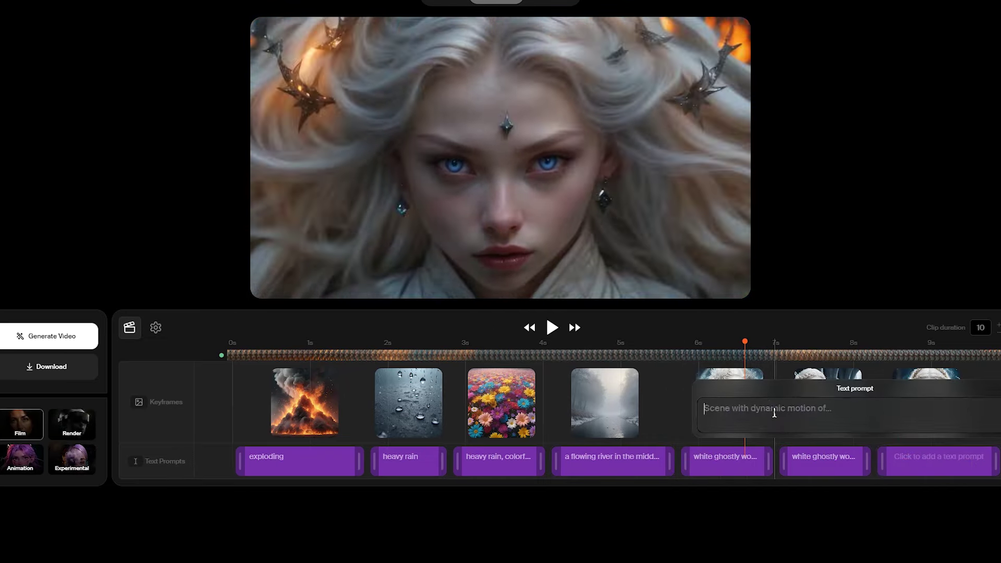
type("white ghostly woman with braided flowing hair, looking at the camera")
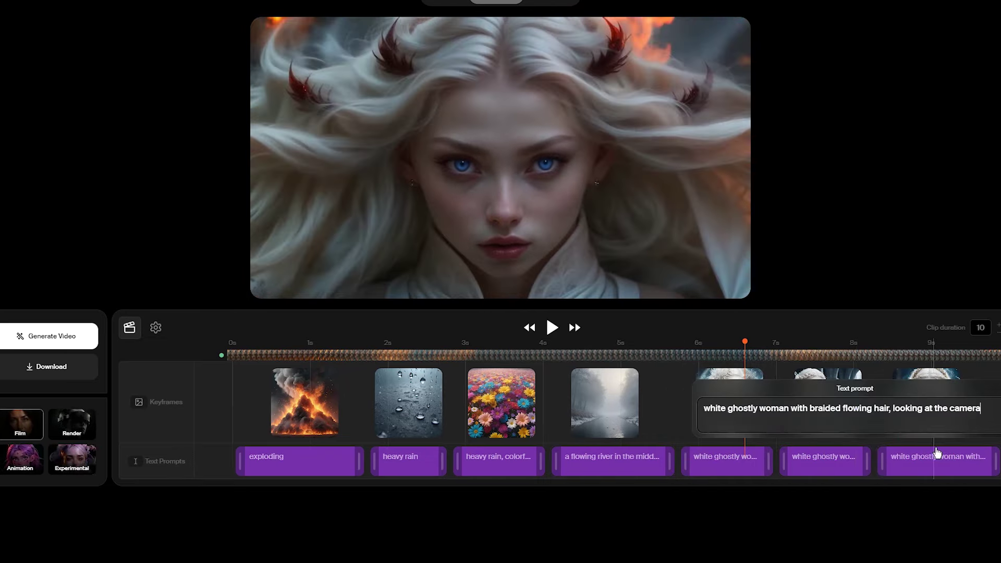
left_click(76, 337)
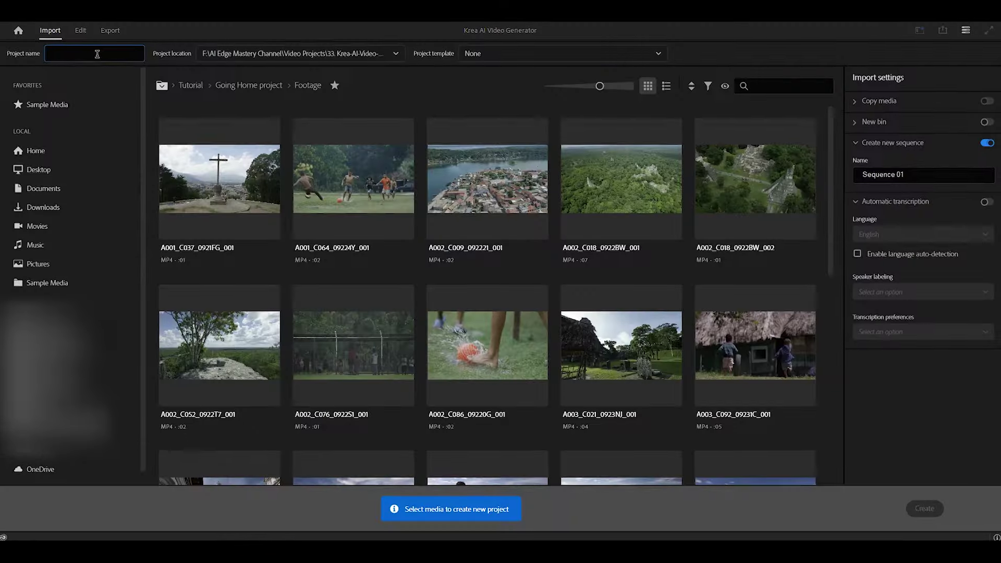
- Enter the project name 'Krea Long Video Example' on the Import screen
type("ea")
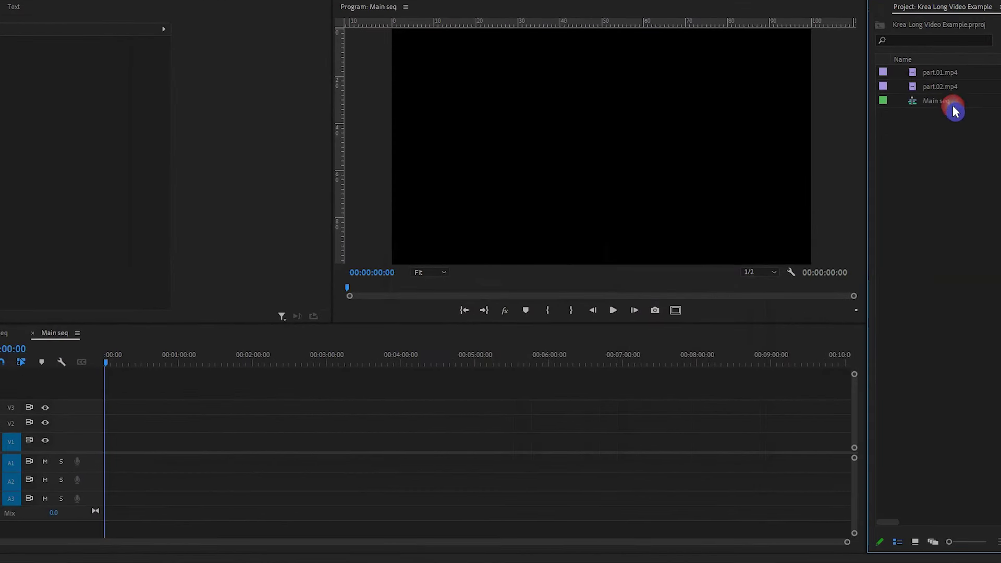
- Place part.01.mp4 then part.02.mp4 on track V1, keeping the existing sequence settings
left_click_drag(940, 73, 117, 443)
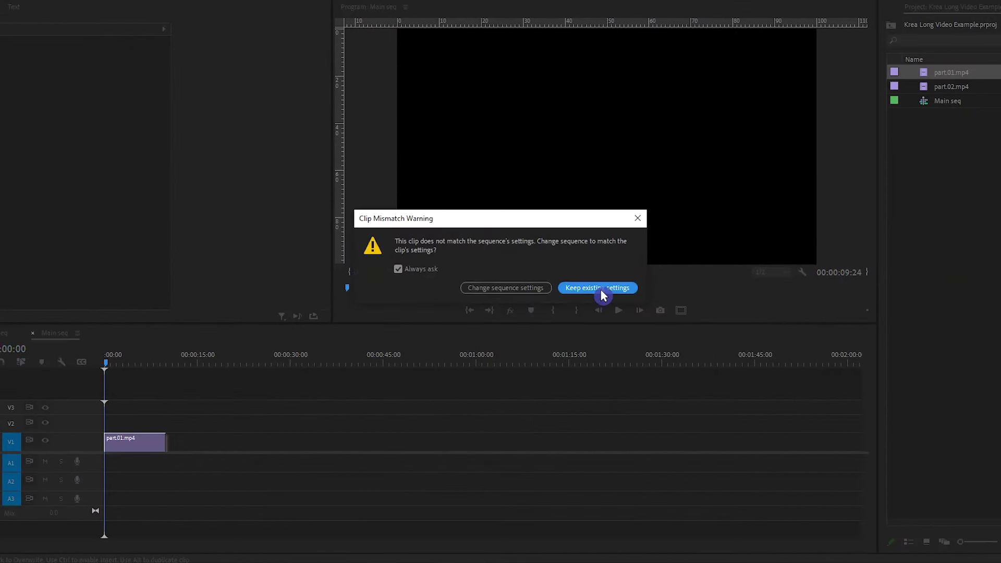
left_click(602, 288)
left_click_drag(952, 86, 214, 443)
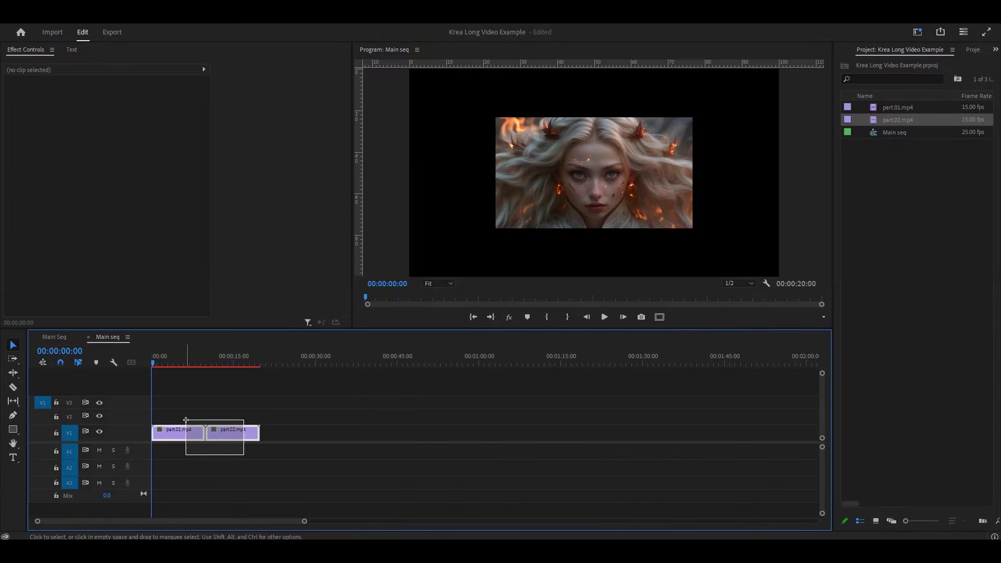
- Scale both clips to frame size, add the music to A1 and part.03.mp4 after part.02
left_click_drag(186, 421, 188, 425)
right_click(190, 437)
left_click(261, 438)
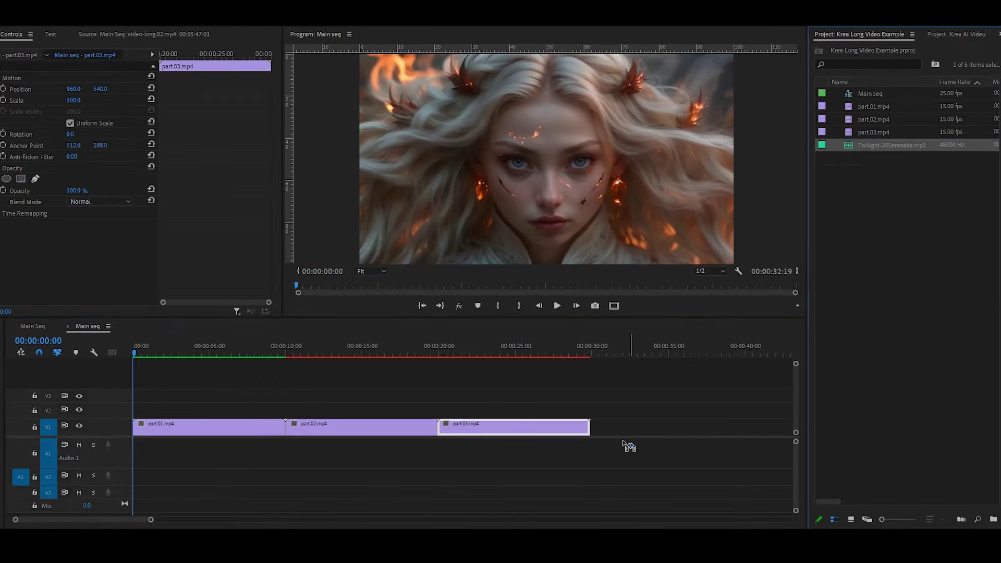
left_click_drag(625, 444, 124, 465)
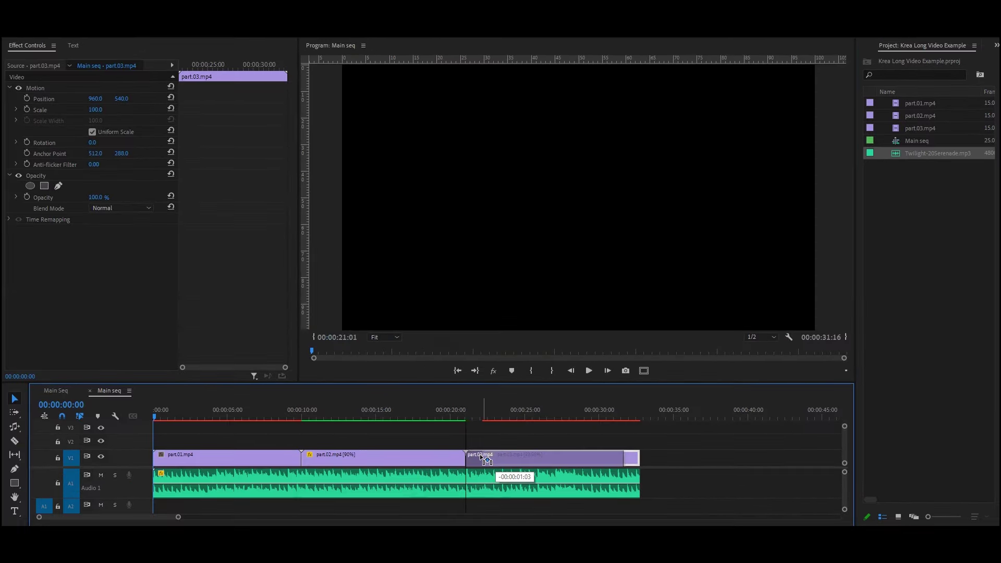
left_click_drag(483, 458, 481, 457)
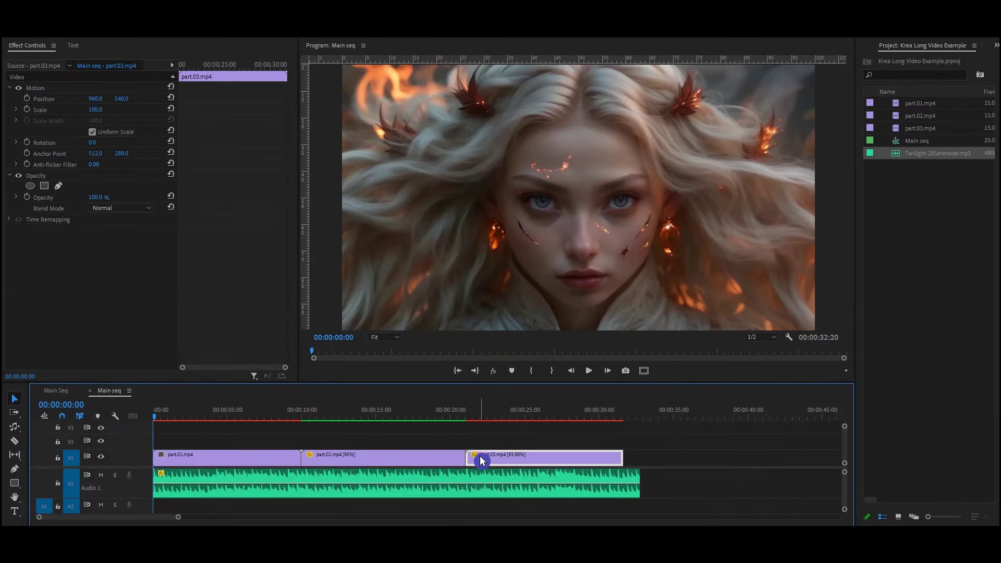
- Set part.03.mp4's speed to 85% in Speed/Duration
right_click(493, 458)
left_click(547, 381)
left_click(597, 320)
right_click(597, 459)
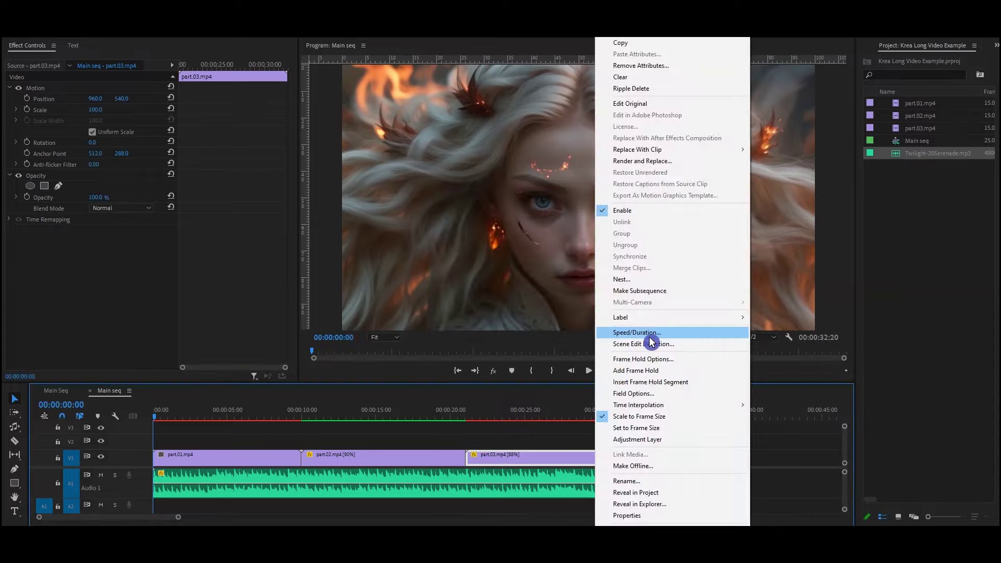
left_click(652, 334)
type("85")
left_click(474, 321)
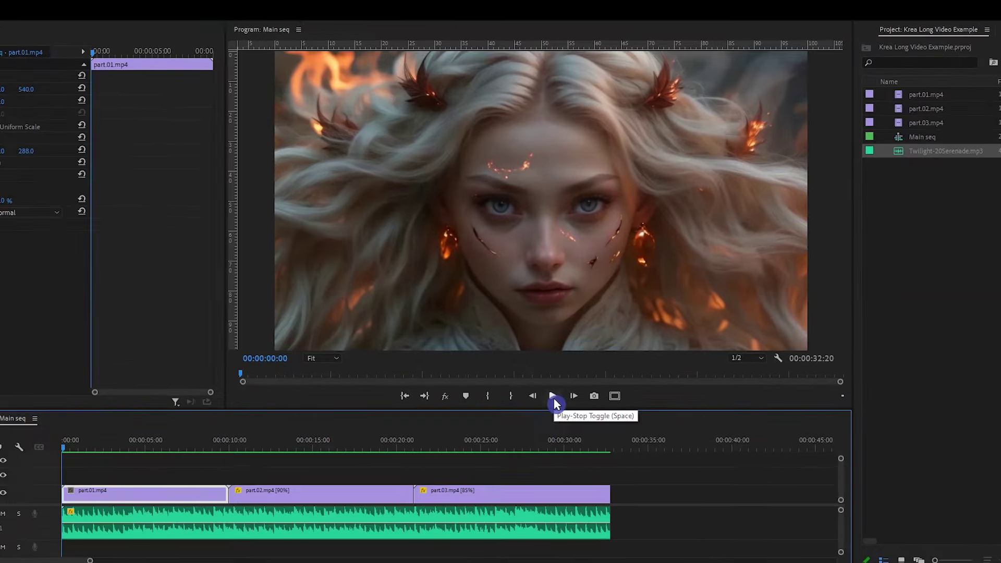
- Play Main seq from the start to preview the 32-second edit with music
left_click(594, 374)
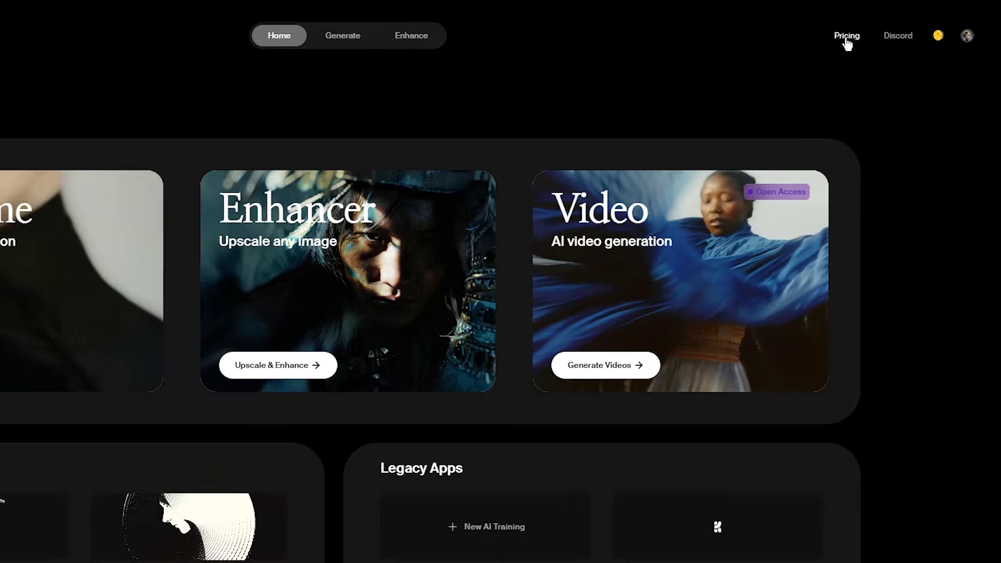
- Browse KREA's Plans page through the Free, Basic, Pro and Max tiers, comparison table and FAQ
left_click(846, 36)
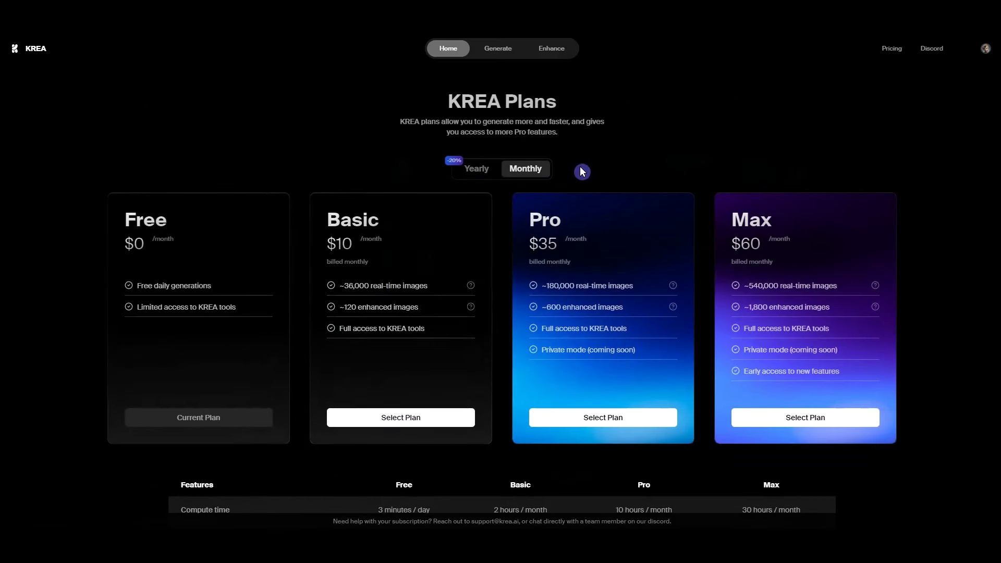
scroll(412, 359, "down", 4)
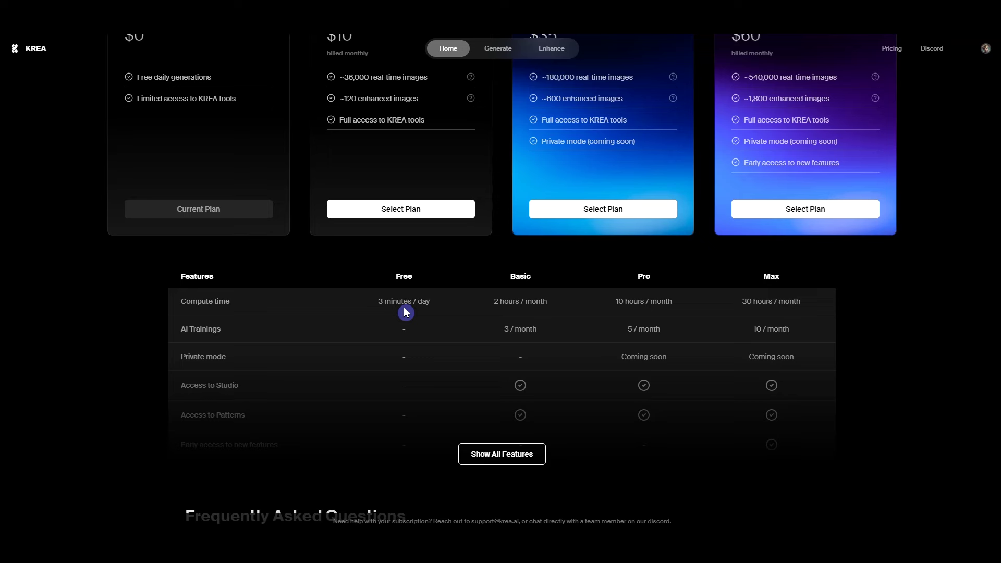
scroll(406, 310, "down", 2)
scroll(406, 307, "down", 5)
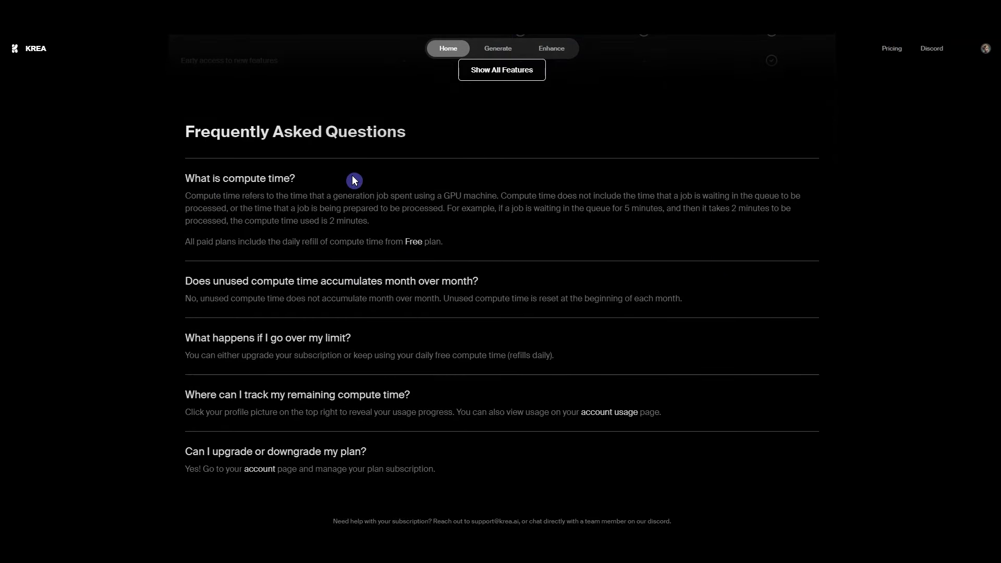
scroll(353, 180, "up", 10)
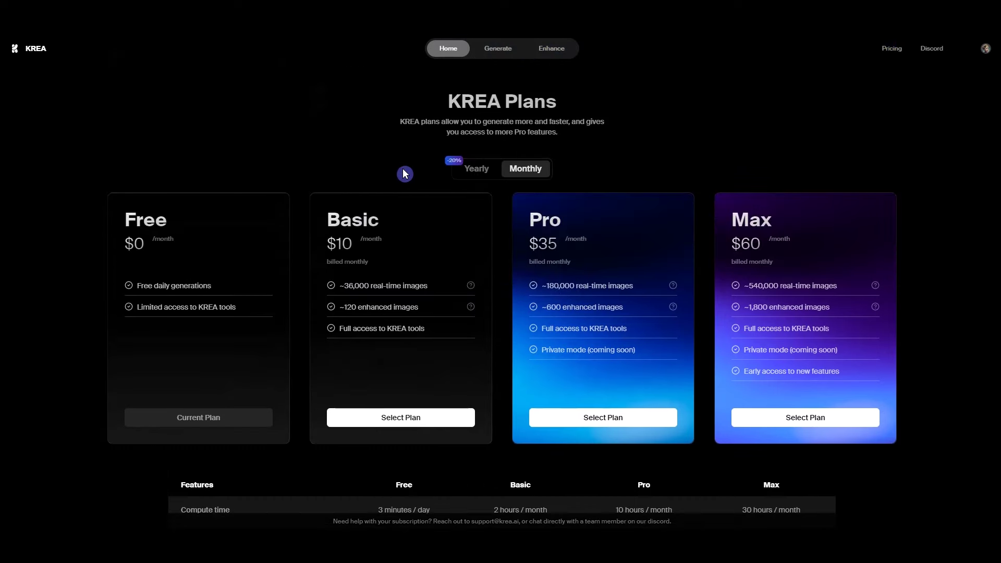